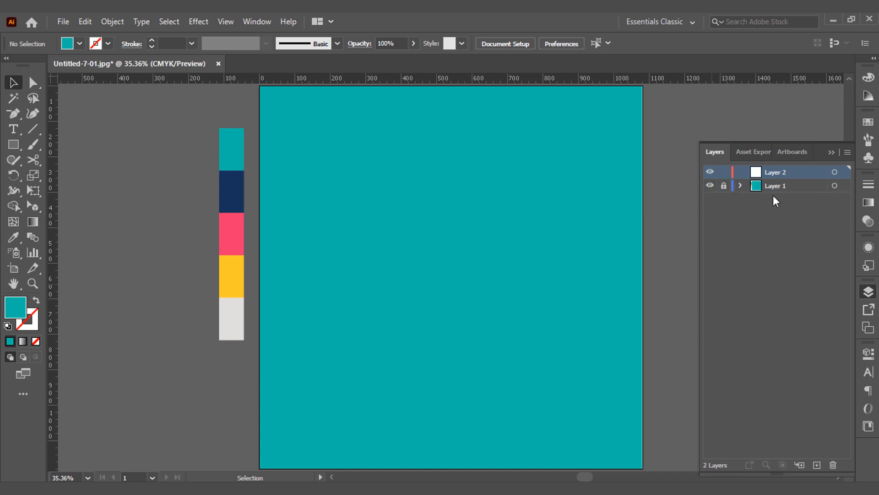
Step: Draw an unfilled rectangle about 395 by 690 px for the bottle body, using the palette's navy as stroke colour
{"action": "left_click", "coordinate": [567, 185]}
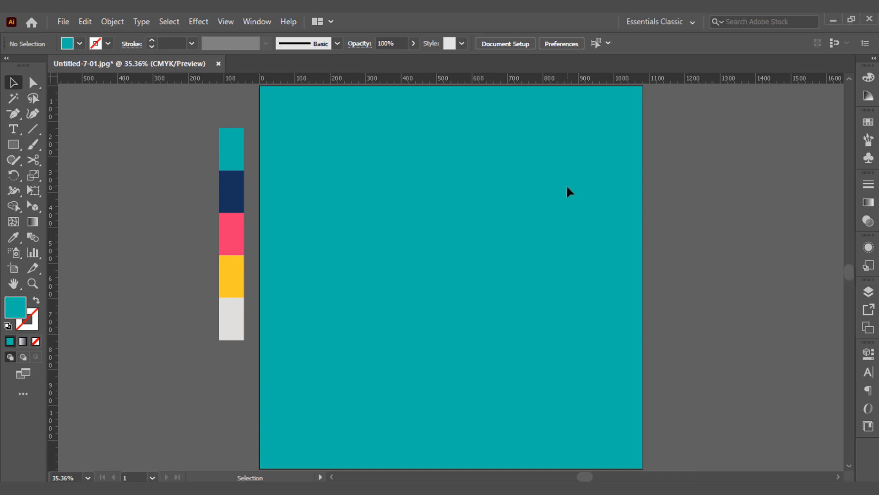
{"action": "key", "text": "i"}
{"action": "left_click", "coordinate": [235, 179]}
{"action": "key", "text": "x"}
{"action": "key", "text": "m"}
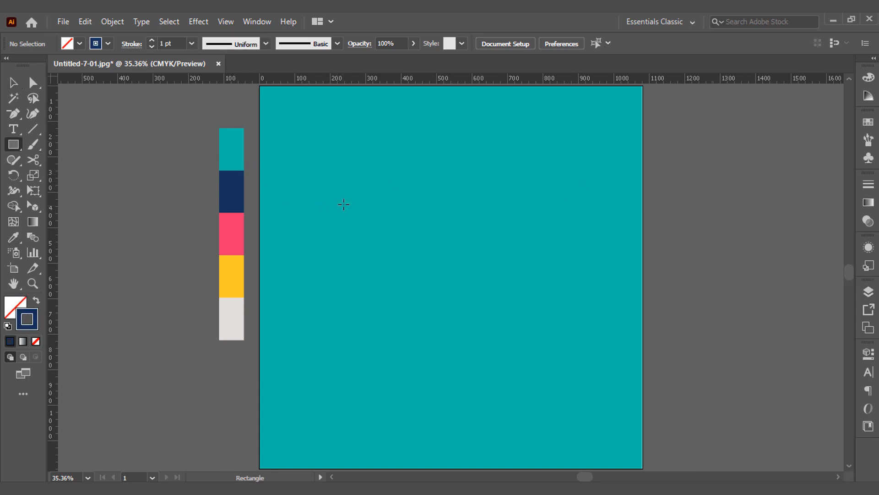
{"action": "left_click_drag", "start_coordinate": [373, 190], "coordinate": [511, 437]}
Step: Set the bottle body rectangle's stroke weight to 6 pt
{"action": "left_click", "coordinate": [151, 41]}
{"action": "left_click", "coordinate": [150, 40]}
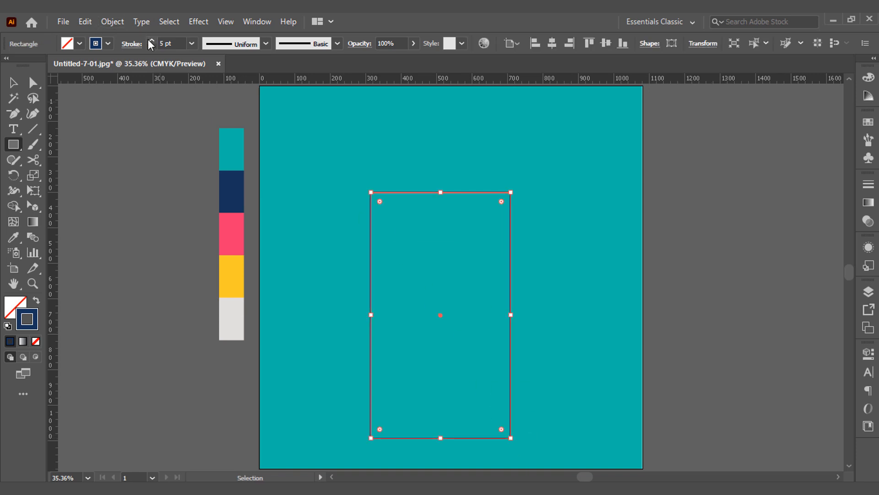
{"action": "left_click", "coordinate": [150, 40]}
{"action": "left_click", "coordinate": [150, 40]}
{"action": "left_click", "coordinate": [151, 40]}
Step: Round both top corners of the bottle body to a radius of about 71 px
{"action": "key", "text": "a"}
{"action": "left_click", "coordinate": [412, 192]}
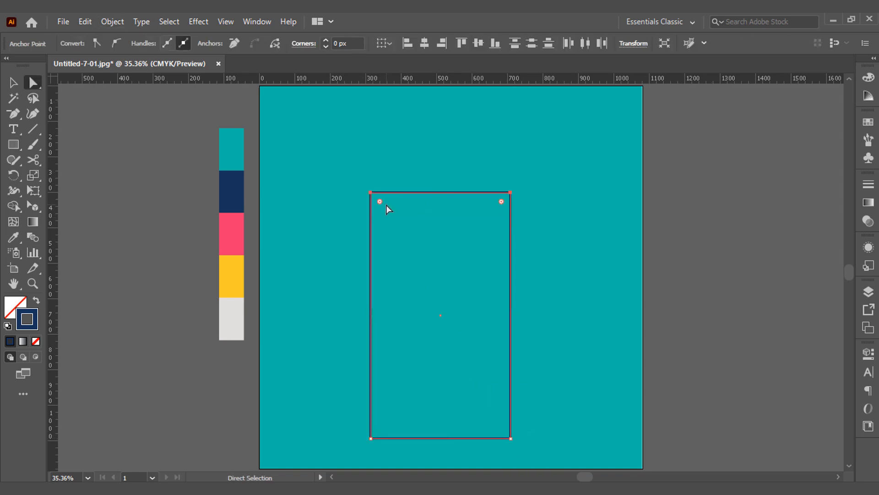
{"action": "left_click_drag", "start_coordinate": [386, 205], "coordinate": [417, 202]}
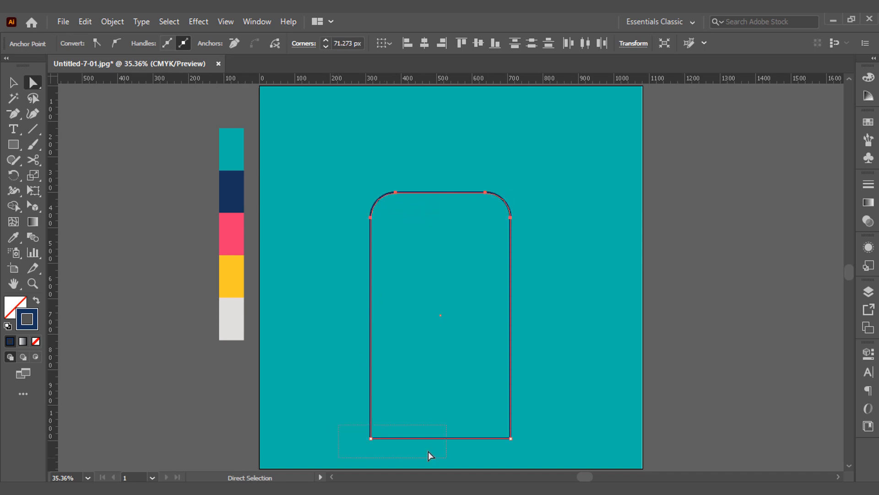
Step: Round both bottom corners of the bottle body to a radius of about 36 px
{"action": "scroll", "coordinate": [454, 435], "scroll_direction": "down", "scroll_amount": 1}
{"action": "left_click", "coordinate": [511, 418]}
{"action": "left_click_drag", "start_coordinate": [499, 407], "coordinate": [498, 405]}
{"action": "scroll", "coordinate": [499, 405], "scroll_direction": "up", "scroll_amount": 1}
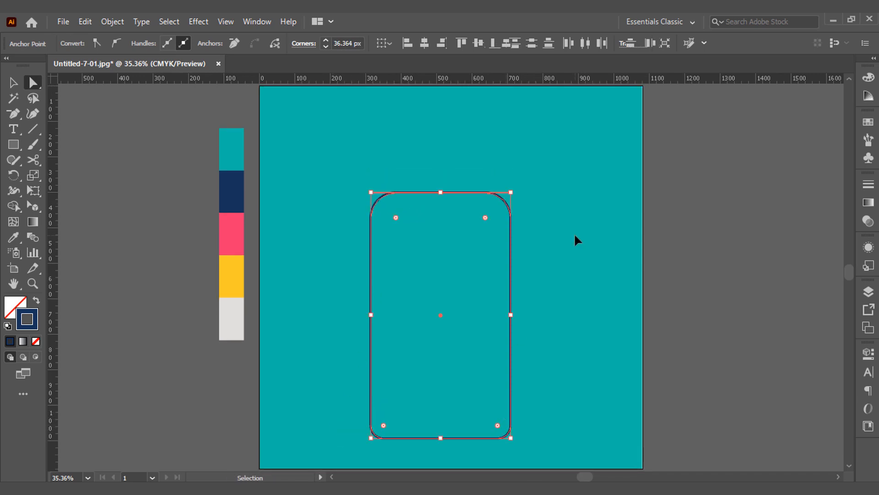
{"action": "left_click", "coordinate": [574, 232]}
Step: Draw a wide, short collar rectangle about 215 px wide on the body's top edge and extend it upward slightly
{"action": "key", "text": "m"}
{"action": "scroll", "coordinate": [436, 170], "scroll_direction": "up", "scroll_amount": 3}
{"action": "scroll", "coordinate": [367, 216], "scroll_direction": "up", "scroll_amount": 1}
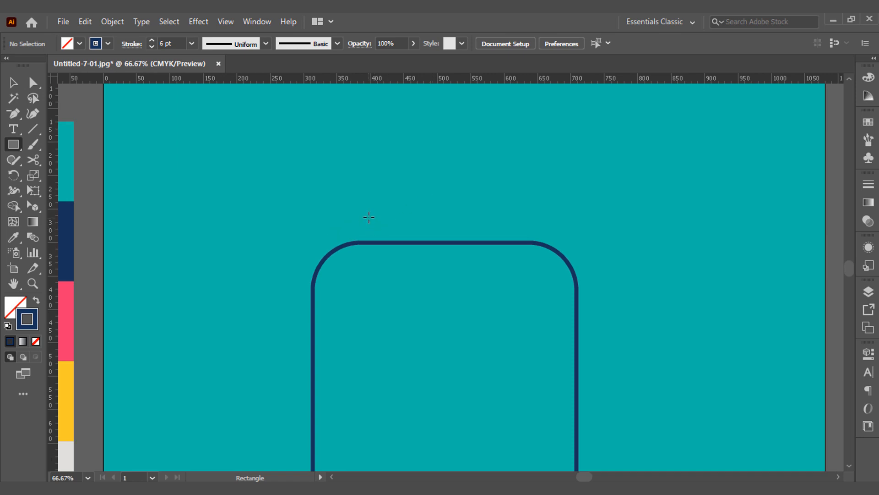
{"action": "left_click_drag", "start_coordinate": [369, 216], "coordinate": [513, 241]}
{"action": "left_click_drag", "start_coordinate": [441, 216], "coordinate": [441, 209]}
Step: Align the collar rectangle and the bottle body on their horizontal centres
{"action": "key", "text": "v"}
{"action": "key", "text": "ctrl+a"}
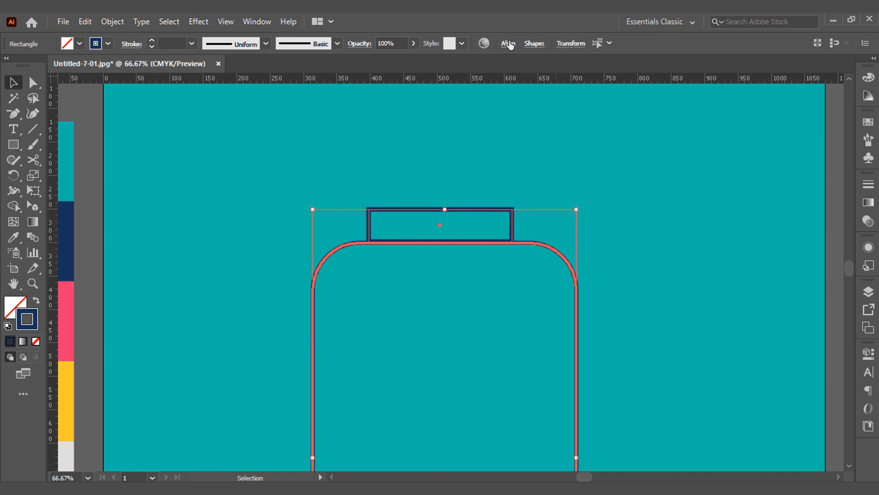
{"action": "left_click", "coordinate": [509, 43]}
{"action": "left_click", "coordinate": [401, 79]}
{"action": "left_click", "coordinate": [488, 202]}
Step: Adjust the collar rectangle so its lower edge sits on the top edge of the bottle body
{"action": "scroll", "coordinate": [508, 224], "scroll_direction": "up", "scroll_amount": 3}
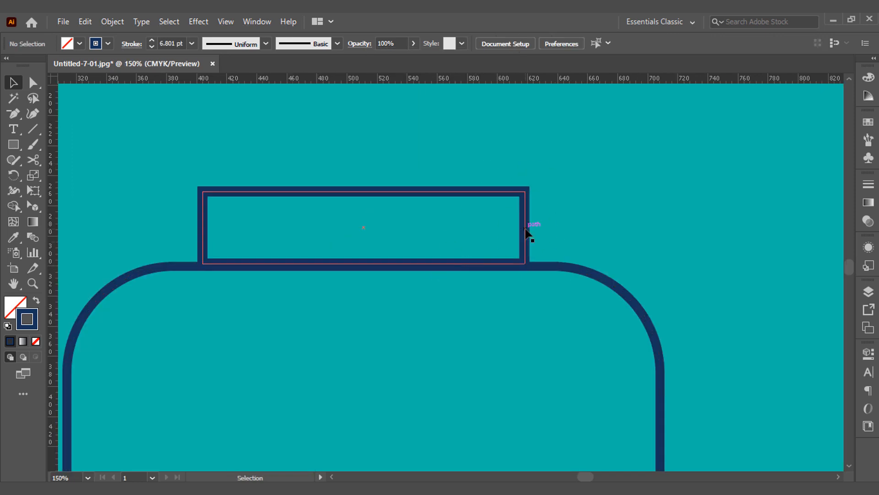
{"action": "key", "text": "ctrl+0"}
{"action": "scroll", "coordinate": [480, 184], "scroll_direction": "up", "scroll_amount": 5}
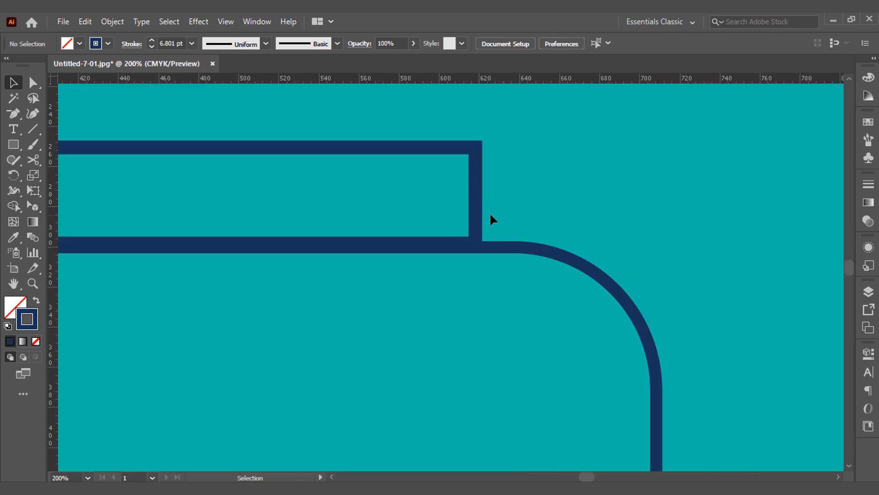
{"action": "scroll", "coordinate": [490, 213], "scroll_direction": "left", "scroll_amount": 3}
{"action": "left_click_drag", "start_coordinate": [431, 246], "coordinate": [431, 246]}
{"action": "left_click", "coordinate": [426, 204]}
{"action": "key", "text": "ctrl+0"}
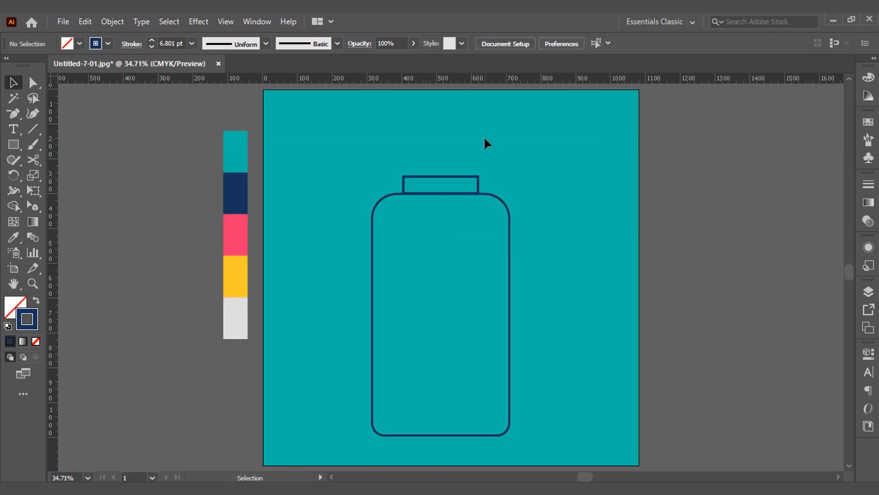
Step: Round the two top corners of the collar rectangle above the bottle body
{"action": "key", "text": "a"}
{"action": "left_click", "coordinate": [410, 176]}
{"action": "left_click_drag", "start_coordinate": [415, 186], "coordinate": [524, 209]}
{"action": "left_click", "coordinate": [433, 153]}
Step: Draw a smaller rectangle about 136 by 40 px on top of the rounded collar
{"action": "key", "text": "m"}
{"action": "scroll", "coordinate": [430, 155], "scroll_direction": "up", "scroll_amount": 3}
{"action": "key", "text": "v"}
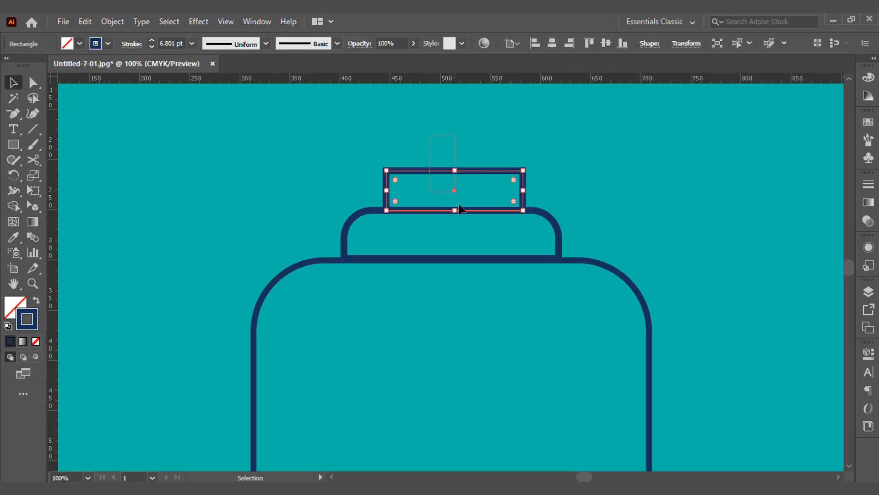
Step: Align the small upper rectangle, the rounded collar and the bottle body on their horizontal centres
{"action": "left_click", "coordinate": [608, 270], "text": "shift"}
{"action": "left_click", "coordinate": [511, 48]}
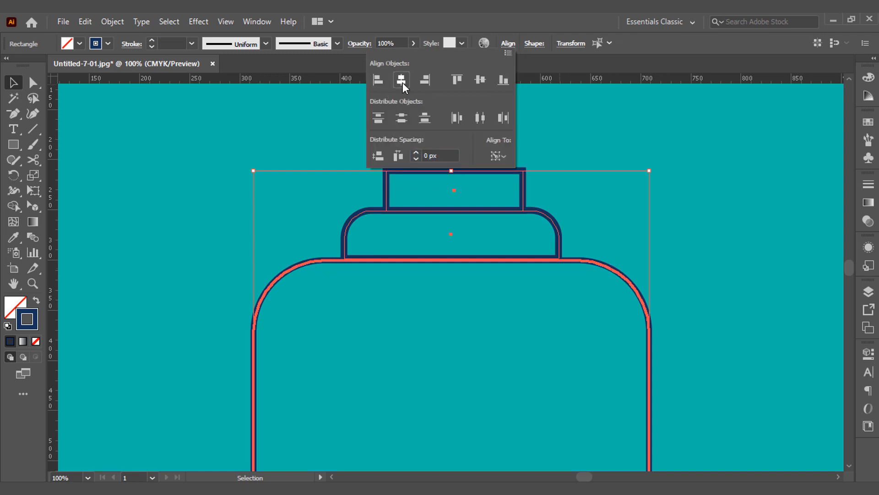
{"action": "left_click", "coordinate": [402, 83]}
Step: Nudge both collar pieces down together so they rest on the top edge of the bottle body
{"action": "left_click", "coordinate": [568, 197]}
{"action": "left_click", "coordinate": [543, 219]}
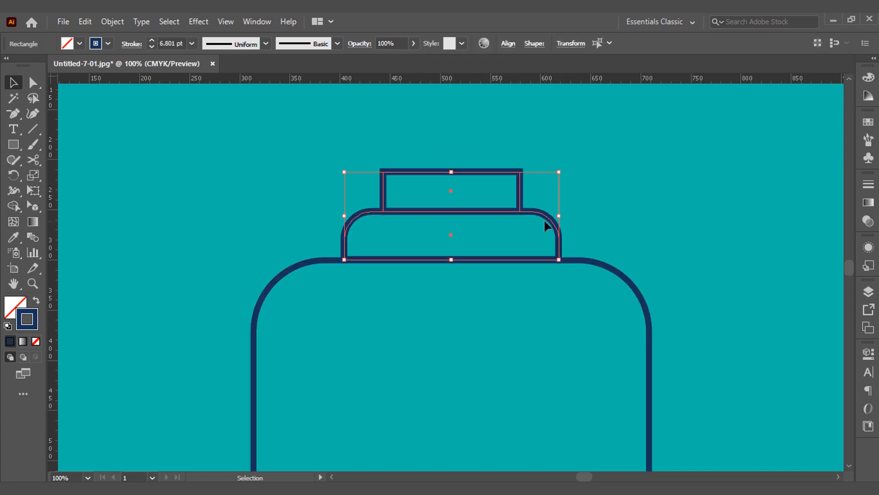
{"action": "left_click", "coordinate": [599, 195]}
Step: Draw a narrow upright rectangle for the pump stem on the upper collar piece and widen it to about 59 px
{"action": "key", "text": "ctrl+0"}
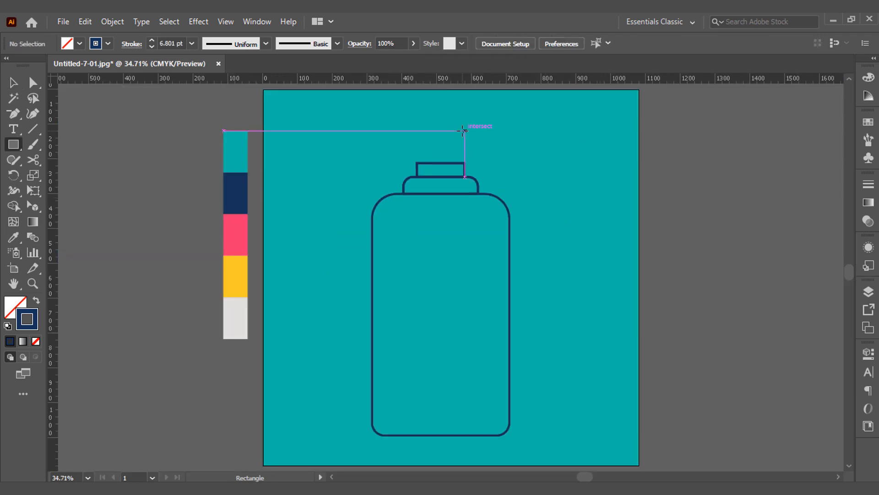
{"action": "left_click_drag", "start_coordinate": [429, 118], "coordinate": [450, 163]}
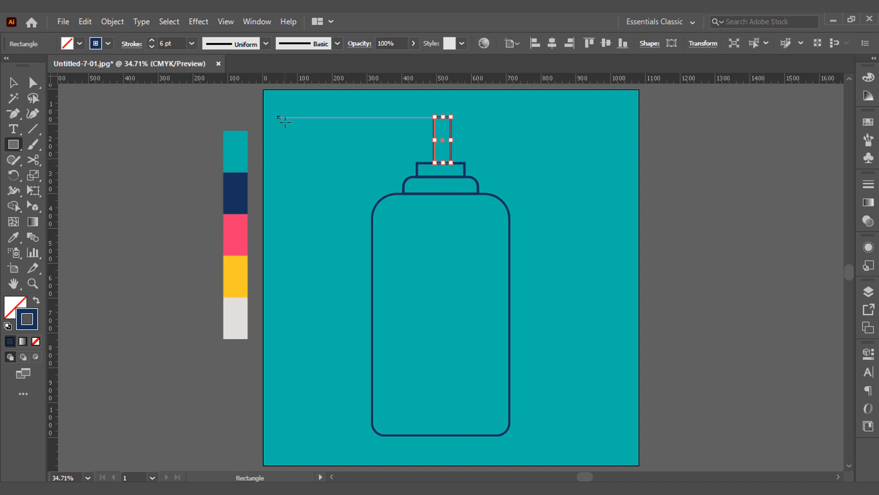
{"action": "key", "text": "v"}
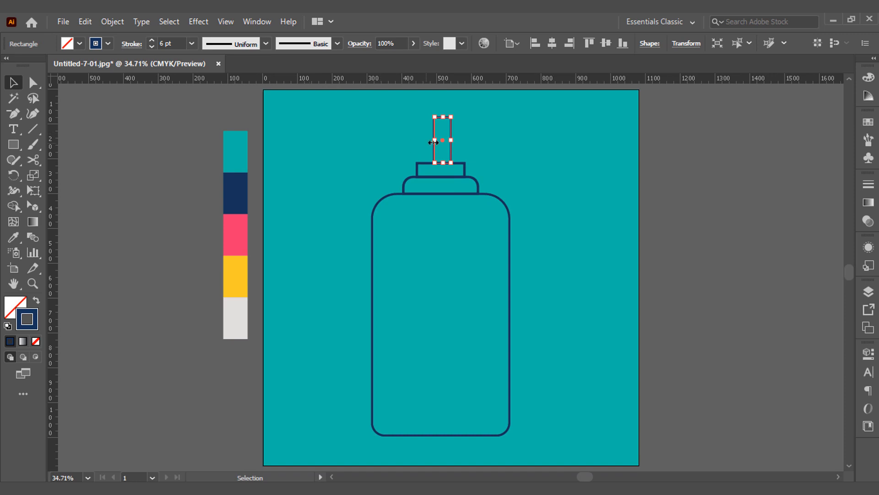
{"action": "left_click_drag", "start_coordinate": [434, 142], "coordinate": [431, 142]}
Step: Align the pump stem with the upper collar piece on their horizontal centres
{"action": "left_click", "coordinate": [465, 170], "text": "shift"}
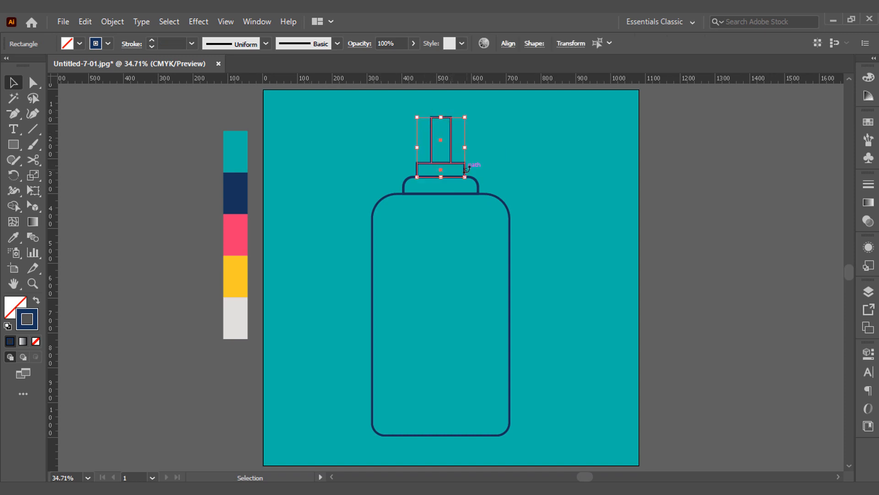
{"action": "left_click", "coordinate": [507, 43]}
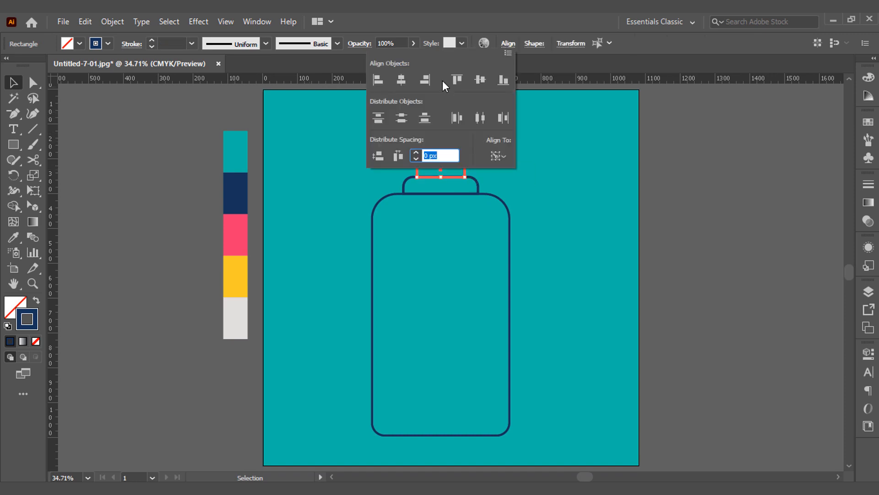
{"action": "left_click", "coordinate": [535, 167]}
Step: Set the stroke of all bottle shapes to 6 pt and move the whole bottle down slightly on the artboard
{"action": "left_click_drag", "start_coordinate": [476, 221], "coordinate": [477, 222]}
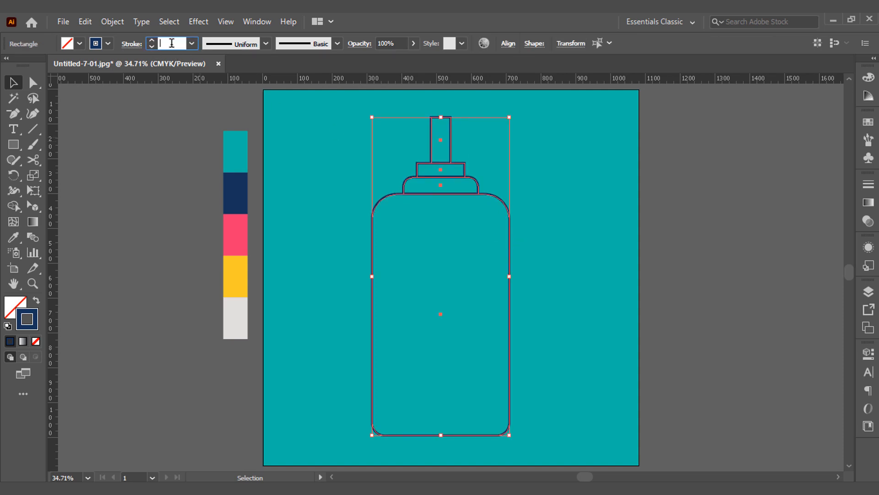
{"action": "left_click_drag", "start_coordinate": [348, 123], "coordinate": [461, 208]}
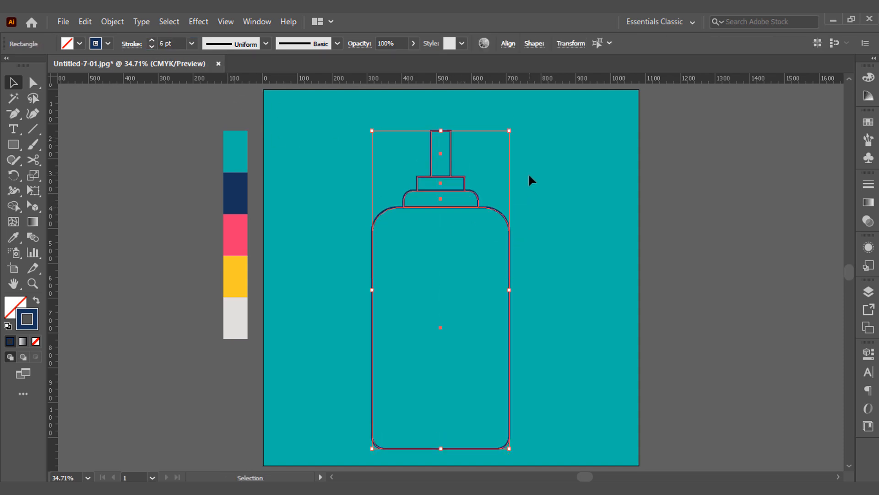
{"action": "left_click", "coordinate": [528, 172]}
Step: Draw a pump head rectangle about 136 by 50 px centred on top of the stem
{"action": "key", "text": "m"}
{"action": "scroll", "coordinate": [428, 119], "scroll_direction": "up", "scroll_amount": 2}
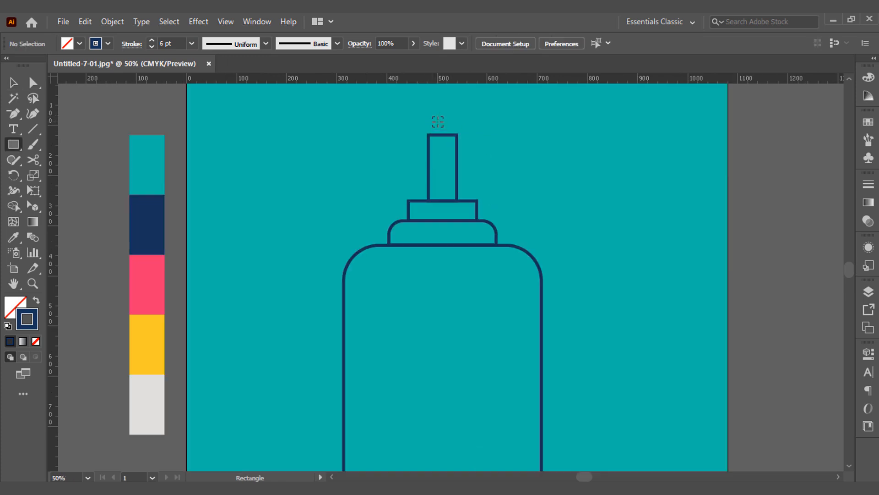
{"action": "mouse_move", "coordinate": [399, 138]}
{"action": "left_mouse_down"}
{"action": "mouse_move", "coordinate": [491, 171]}
{"action": "mouse_move", "coordinate": [448, 178]}
{"action": "mouse_move", "coordinate": [467, 175]}
{"action": "left_mouse_up"}
{"action": "key", "text": "v"}
{"action": "left_click", "coordinate": [464, 205]}
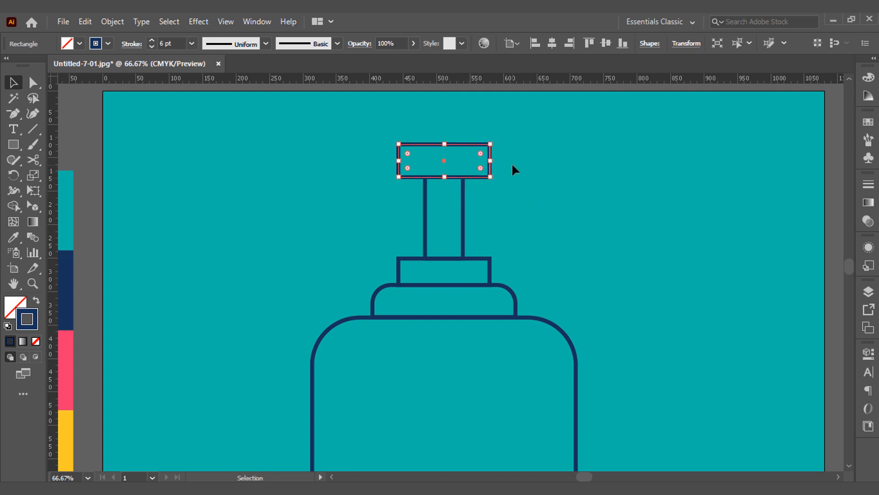
Step: Draw the spout outline with the Pen tool, running right from the pump head's top corner and sloping back to its bottom corner
{"action": "key", "text": "p"}
{"action": "key", "text": "ctrl+shift+a"}
{"action": "left_click", "coordinate": [490, 144]}
{"action": "left_click", "coordinate": [633, 144]}
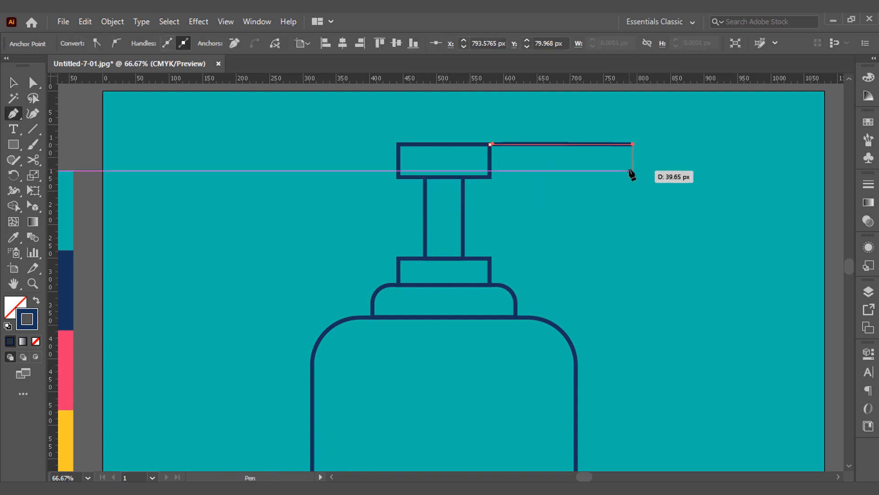
{"action": "left_click", "coordinate": [633, 164]}
{"action": "left_click", "coordinate": [525, 164]}
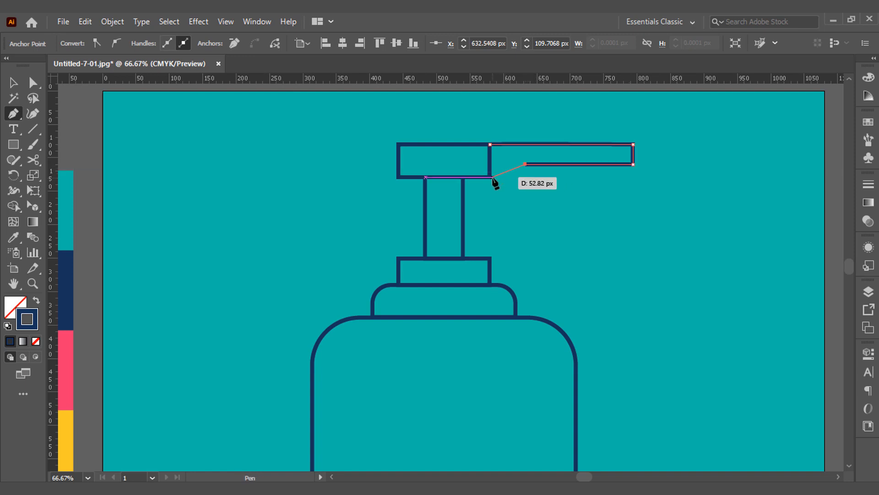
{"action": "left_click", "coordinate": [491, 176]}
Step: Merge the pump head rectangle and the spout into one shape with the Shape Builder tool
{"action": "key", "text": "v"}
{"action": "left_click", "coordinate": [490, 159], "text": "shift"}
{"action": "key", "text": "shift+m"}
{"action": "left_click_drag", "start_coordinate": [504, 160], "coordinate": [484, 133]}
Step: Smooth the two bends where the spout's underside slopes into the pump head
{"action": "key", "text": "a"}
{"action": "left_click", "coordinate": [524, 165]}
{"action": "left_click_drag", "start_coordinate": [528, 175], "coordinate": [537, 197]}
{"action": "left_click", "coordinate": [570, 196], "text": "ctrl"}
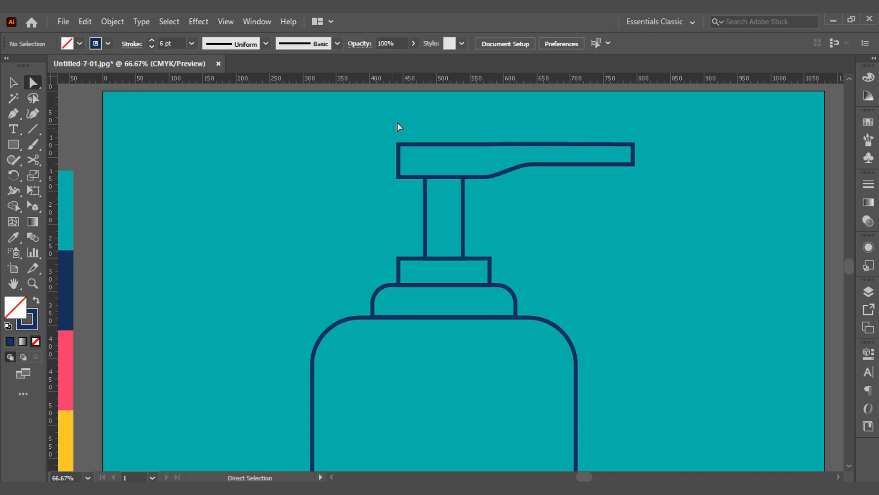
Step: Round the corners at the pump head's left end and at the spout's tip
{"action": "left_click_drag", "start_coordinate": [405, 179], "coordinate": [414, 159]}
{"action": "left_click", "coordinate": [451, 126]}
{"action": "left_click_drag", "start_coordinate": [636, 173], "coordinate": [628, 155]}
{"action": "left_click", "coordinate": [658, 148]}
{"action": "key", "text": "ctrl+0"}
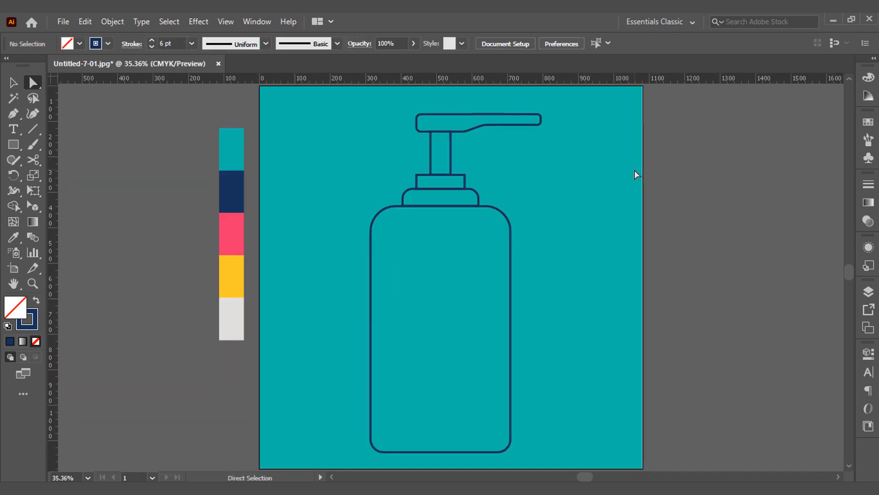
Step: Round the two top corners of the upper collar piece below the pump stem
{"action": "left_click", "coordinate": [416, 175]}
{"action": "left_click", "coordinate": [464, 175], "text": "shift"}
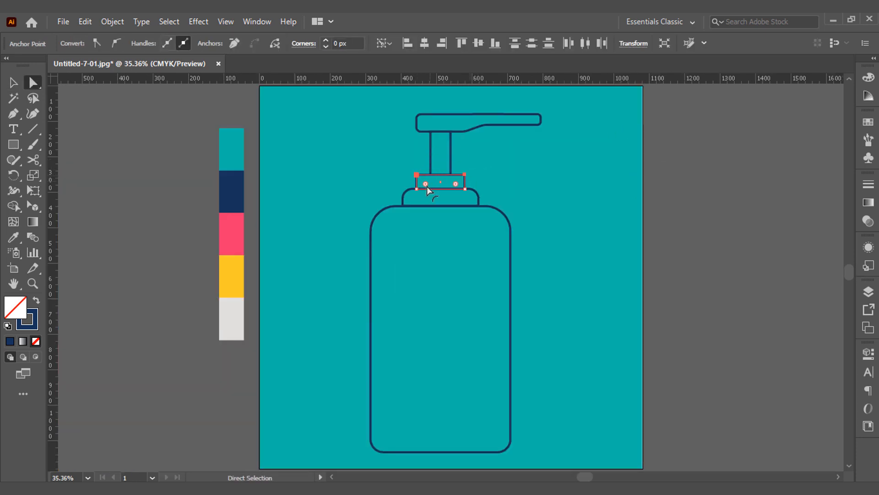
{"action": "left_click_drag", "start_coordinate": [427, 186], "coordinate": [424, 182]}
{"action": "left_click", "coordinate": [495, 164]}
Step: Make the pump stem slightly narrower between the pump head and the upper collar piece
{"action": "key", "text": "v"}
{"action": "key", "text": "ctrl+equal"}
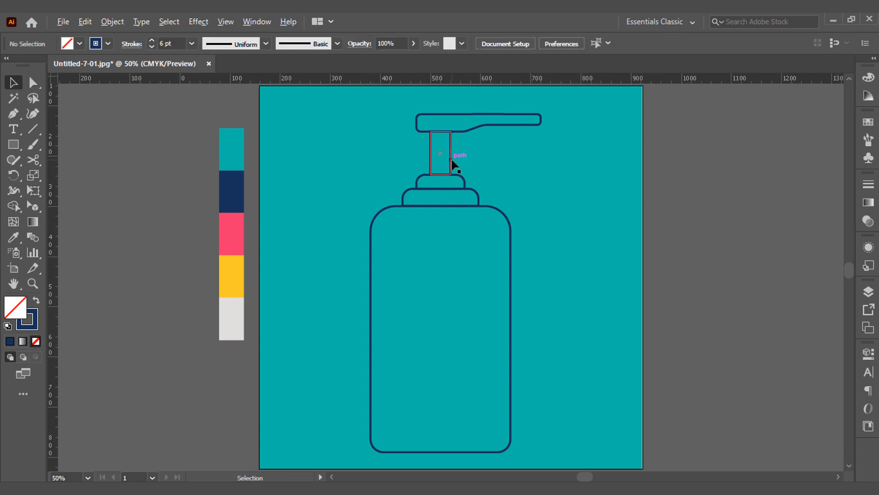
{"action": "key", "text": "ctrl+equal"}
{"action": "left_click_drag", "start_coordinate": [447, 193], "coordinate": [446, 204]}
{"action": "key", "text": "ctrl+0"}
{"action": "left_click", "coordinate": [504, 178]}
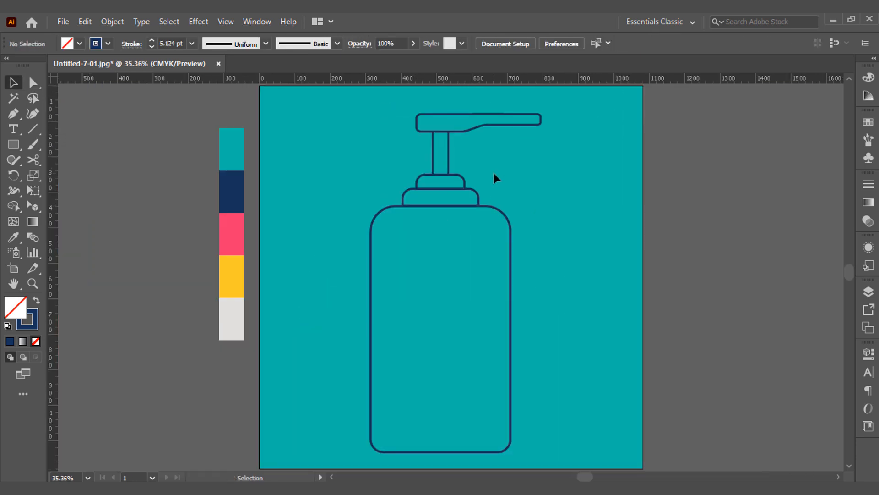
Step: Give the bottle body a yellow fill sampled from the palette, beneath its navy outline
{"action": "left_click", "coordinate": [509, 240]}
{"action": "key", "text": "shift+x"}
{"action": "key", "text": "i"}
{"action": "left_click", "coordinate": [231, 276]}
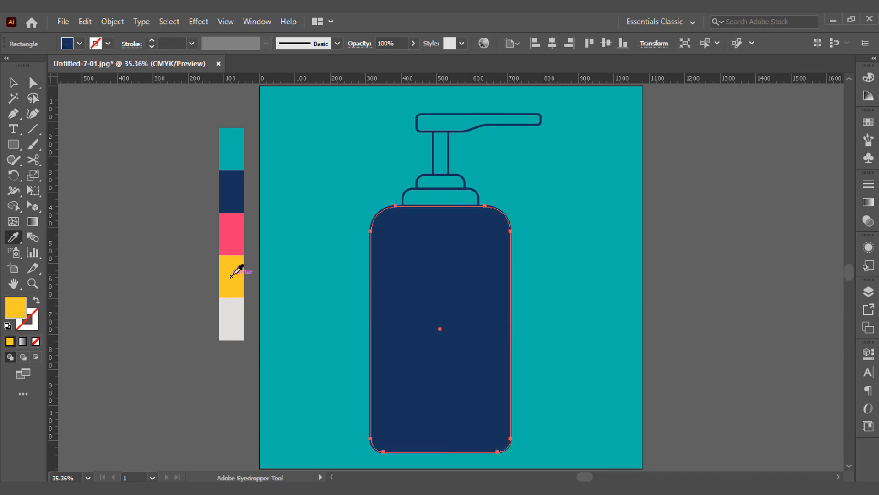
Step: Give the lower collar piece a pink fill sampled from the palette, beneath its navy outline
{"action": "key", "text": "v"}
{"action": "left_click", "coordinate": [478, 199]}
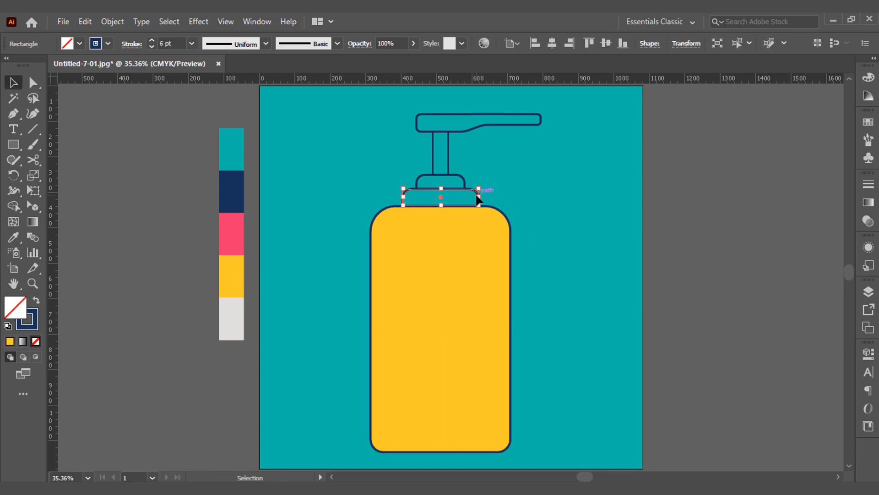
{"action": "key", "text": "shift+x"}
{"action": "key", "text": "i"}
{"action": "left_click", "coordinate": [232, 233]}
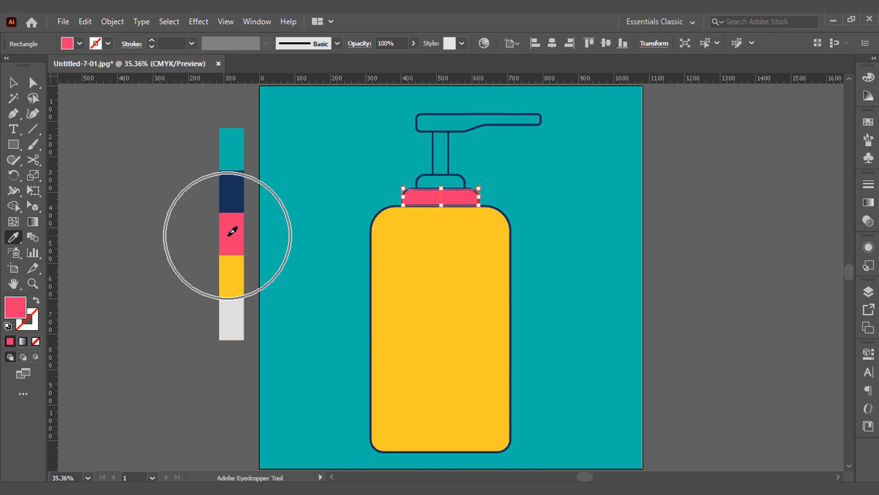
Step: Give the upper collar piece the palette's pink fill beneath its navy outline
{"action": "left_click", "coordinate": [461, 181]}
{"action": "key", "text": "shift+x"}
{"action": "key", "text": "i"}
{"action": "left_click", "coordinate": [236, 215]}
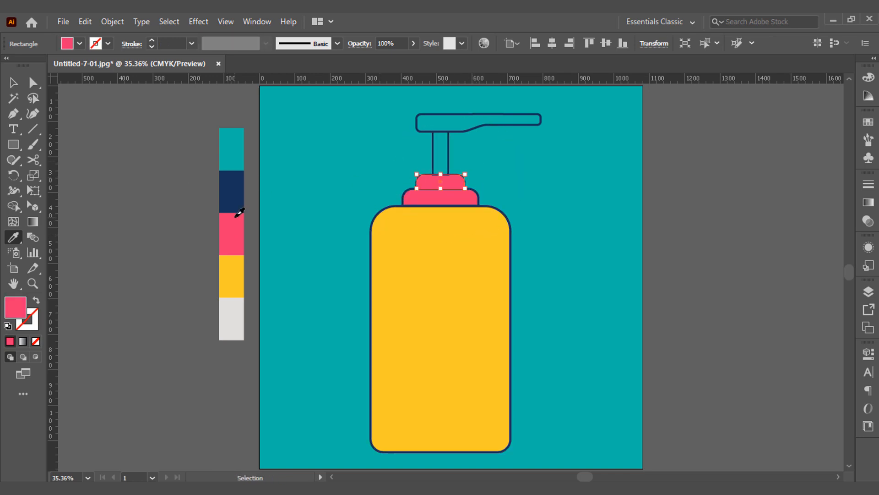
Step: Give the pump head and stem the palette's light grey fill beneath their navy outlines
{"action": "key", "text": "v"}
{"action": "left_click", "coordinate": [319, 212]}
{"action": "left_click", "coordinate": [453, 134]}
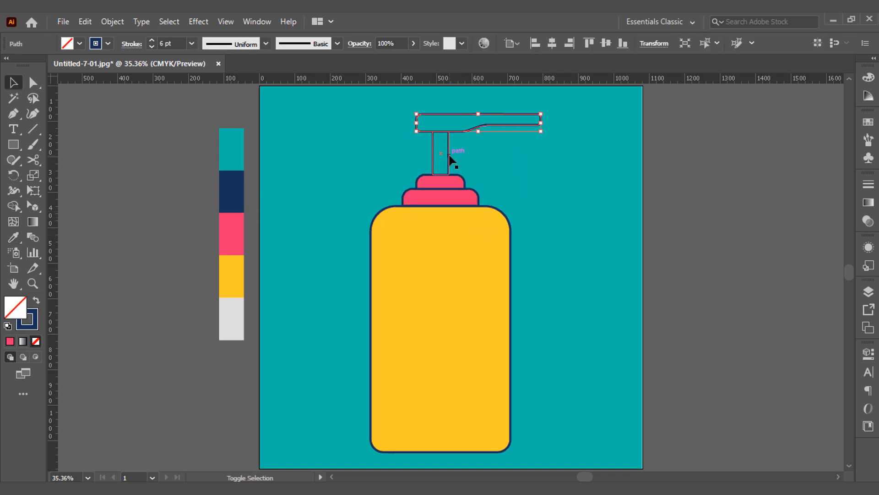
{"action": "key", "text": "shift+x"}
{"action": "key", "text": "i"}
{"action": "left_click", "coordinate": [236, 290]}
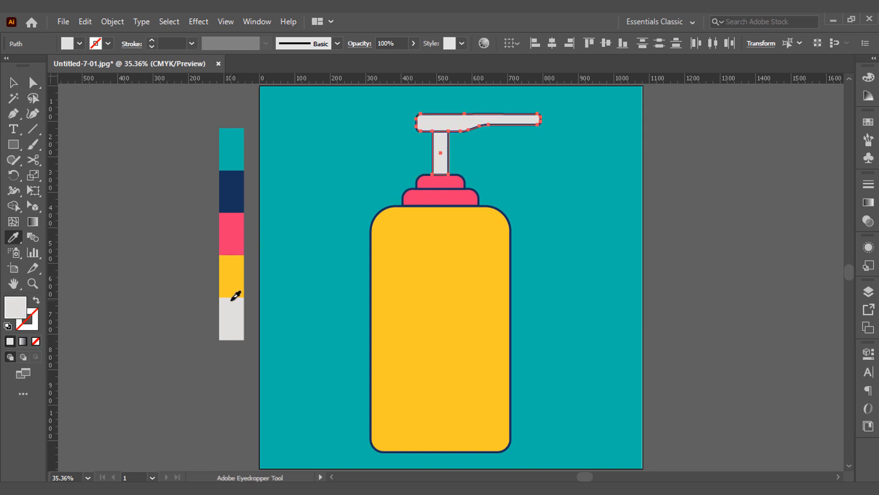
{"action": "key", "text": "v"}
{"action": "left_click", "coordinate": [258, 321]}
Step: Change the bottle body's fill to a slightly darker yellow as the shadow tone
{"action": "left_click", "coordinate": [403, 326]}
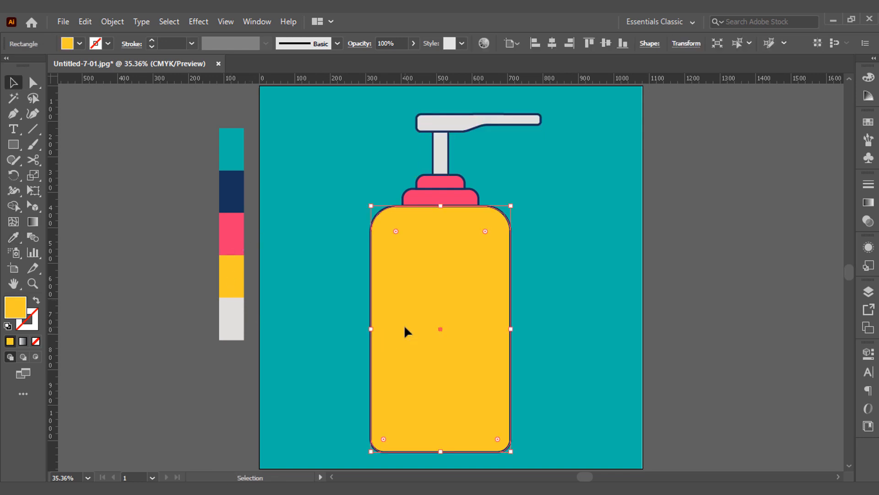
{"action": "double_click", "coordinate": [23, 308]}
{"action": "left_click_drag", "start_coordinate": [355, 118], "coordinate": [359, 128]}
{"action": "left_click", "coordinate": [518, 120]}
Step: Draw a closed highlight shape with the Pen tool over the body, leaving a strip along its left side and base
{"action": "key", "text": "p"}
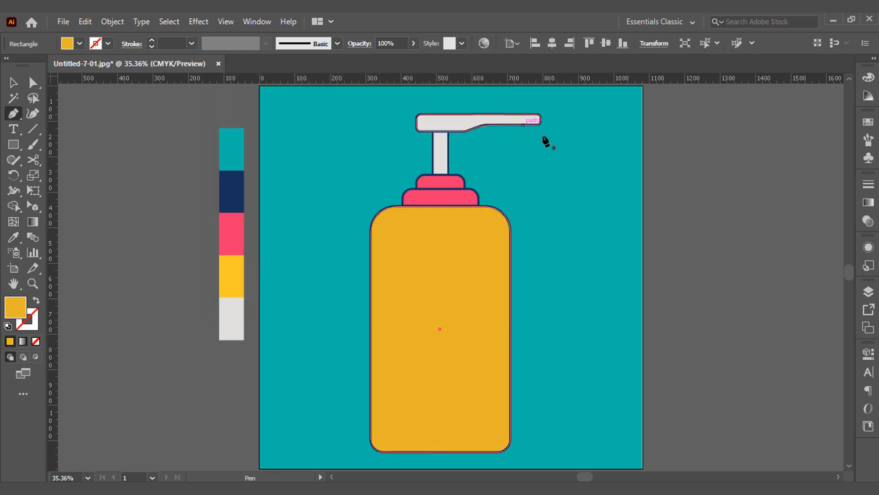
{"action": "left_click", "coordinate": [545, 137], "text": "ctrl"}
{"action": "left_click", "coordinate": [432, 206]}
{"action": "left_click_drag", "start_coordinate": [402, 238], "coordinate": [404, 245]}
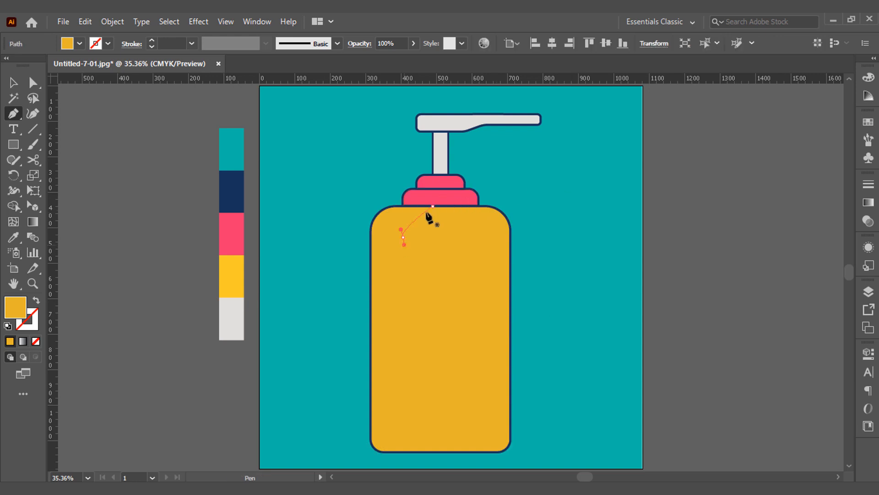
{"action": "left_click", "coordinate": [402, 430]}
{"action": "left_click", "coordinate": [511, 431]}
{"action": "left_click", "coordinate": [511, 207]}
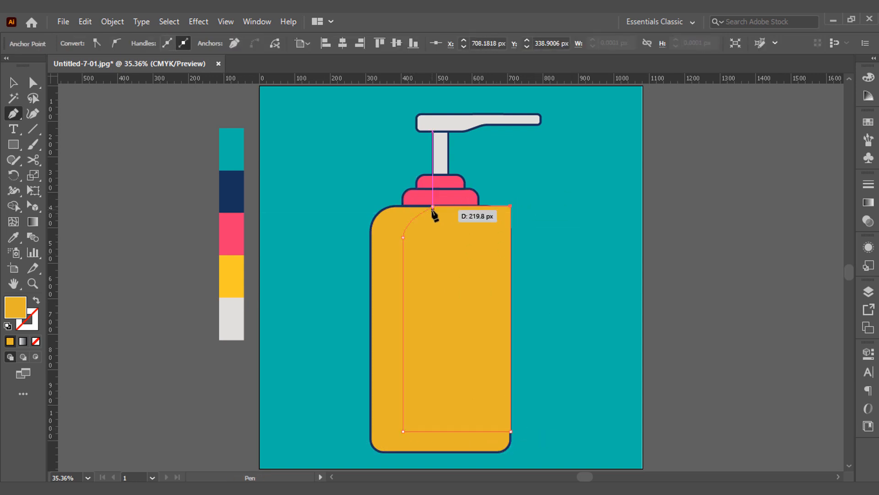
{"action": "left_click", "coordinate": [432, 206]}
Step: Round the highlight shape's upper-right corner to about 85 px and lower-left corner to about 169 px, smoothing its upper-left curve
{"action": "key", "text": "a"}
{"action": "left_click", "coordinate": [512, 206]}
{"action": "left_click_drag", "start_coordinate": [501, 218], "coordinate": [480, 236]}
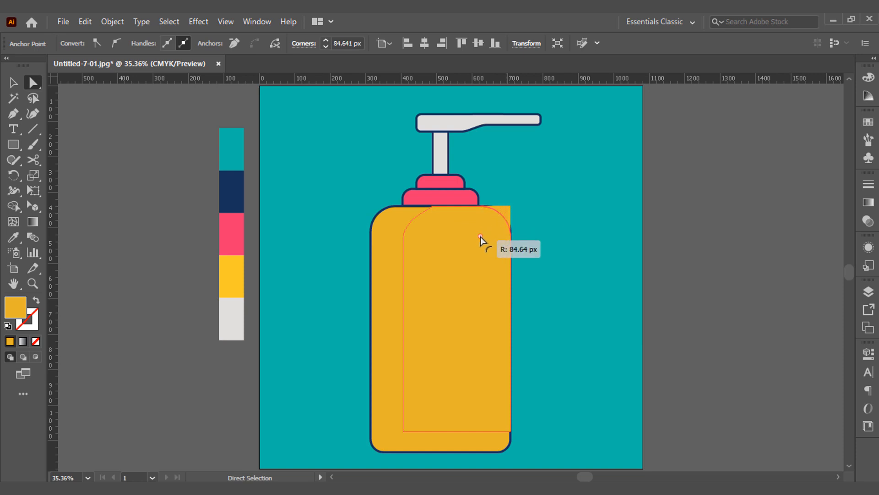
{"action": "left_click", "coordinate": [403, 431]}
{"action": "left_click_drag", "start_coordinate": [415, 421], "coordinate": [435, 396]}
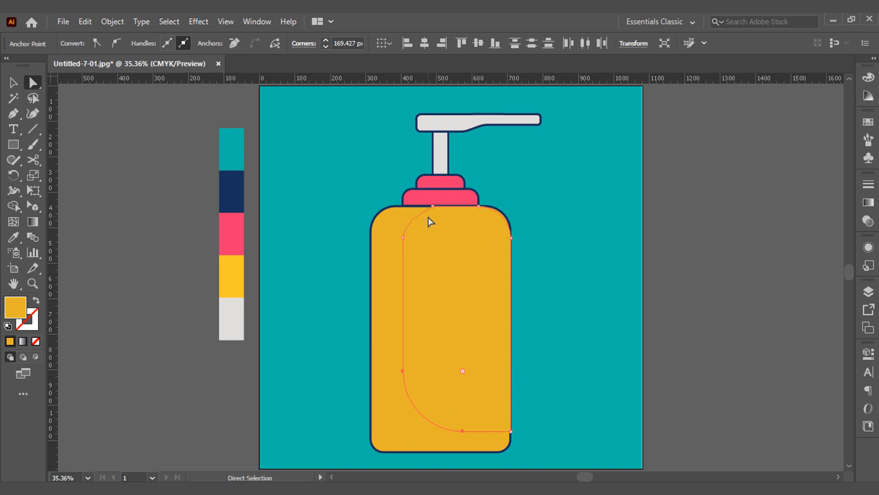
{"action": "left_click", "coordinate": [429, 212]}
{"action": "left_click_drag", "start_coordinate": [399, 220], "coordinate": [401, 211]}
Step: Fill the highlight shape with the palette's bright yellow
{"action": "key", "text": "v"}
{"action": "key", "text": "i"}
{"action": "left_click", "coordinate": [231, 272]}
{"action": "key", "text": "v"}
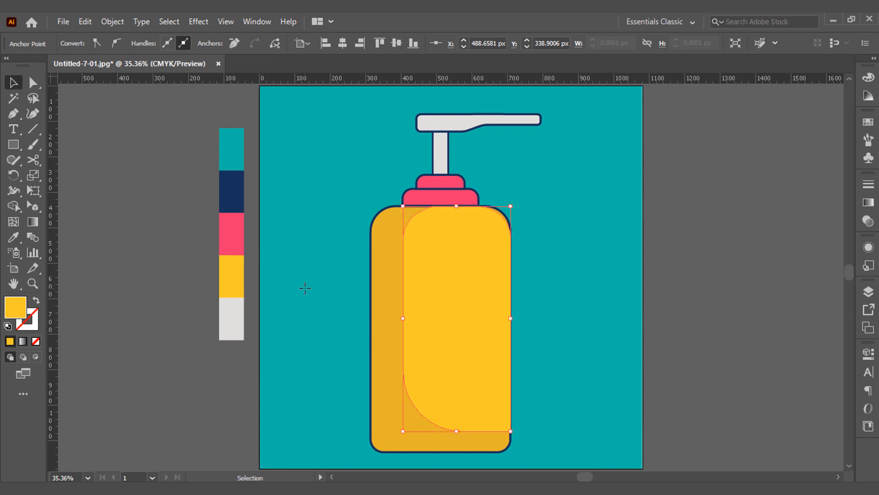
{"action": "left_click", "coordinate": [305, 288]}
Step: Reduce the radius of the highlight's upper-right corner slightly so it follows the body outline
{"action": "left_click", "coordinate": [413, 257]}
{"action": "key", "text": "a"}
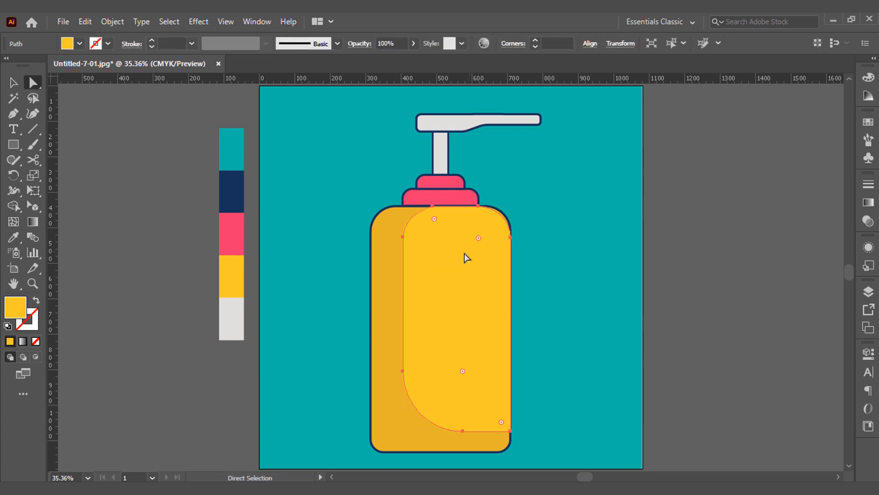
{"action": "left_click", "coordinate": [479, 238]}
{"action": "left_click_drag", "start_coordinate": [479, 238], "coordinate": [486, 232]}
{"action": "key", "text": "v"}
{"action": "left_click", "coordinate": [533, 260]}
Step: Stretch the yellow highlight slightly to the left and downward inside the bottle body
{"action": "left_click", "coordinate": [370, 400]}
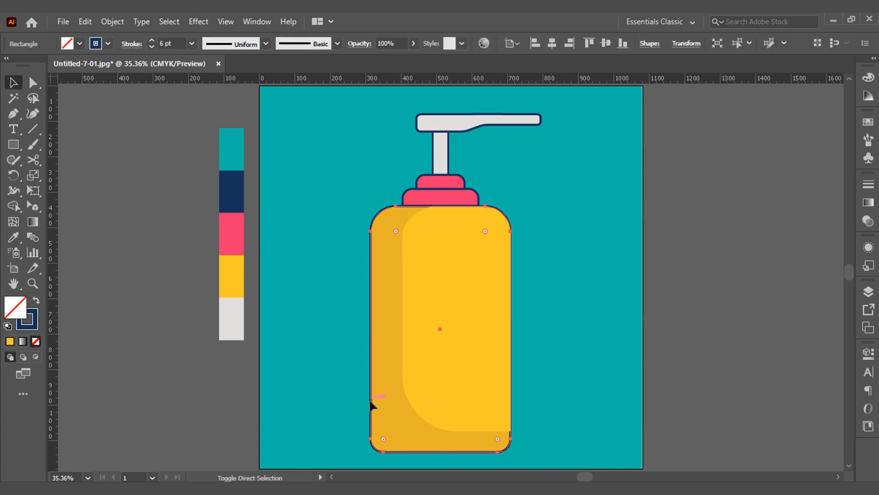
{"action": "left_click", "coordinate": [558, 389]}
{"action": "left_click", "coordinate": [486, 364]}
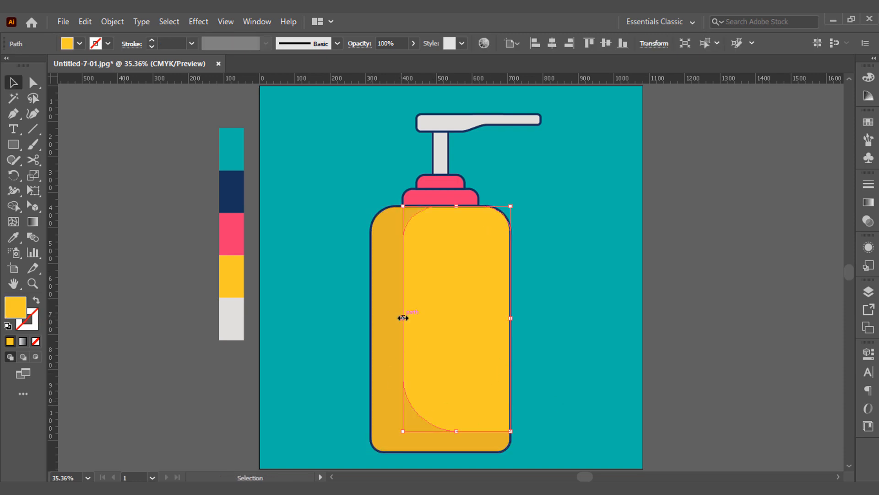
{"action": "left_click_drag", "start_coordinate": [402, 318], "coordinate": [394, 317]}
{"action": "left_click_drag", "start_coordinate": [452, 431], "coordinate": [453, 439]}
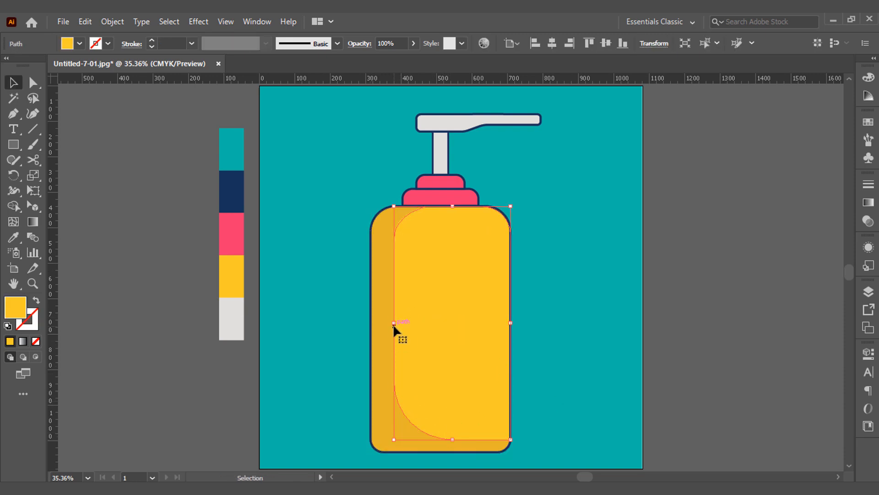
Step: Reshape the highlight's lower-left curve, moving its left side slightly closer to the body outline
{"action": "key", "text": "a"}
{"action": "left_click", "coordinate": [547, 306]}
{"action": "left_click", "coordinate": [390, 414]}
{"action": "left_click_drag", "start_coordinate": [390, 414], "coordinate": [404, 439]}
{"action": "key", "text": "v"}
{"action": "left_click", "coordinate": [543, 223]}
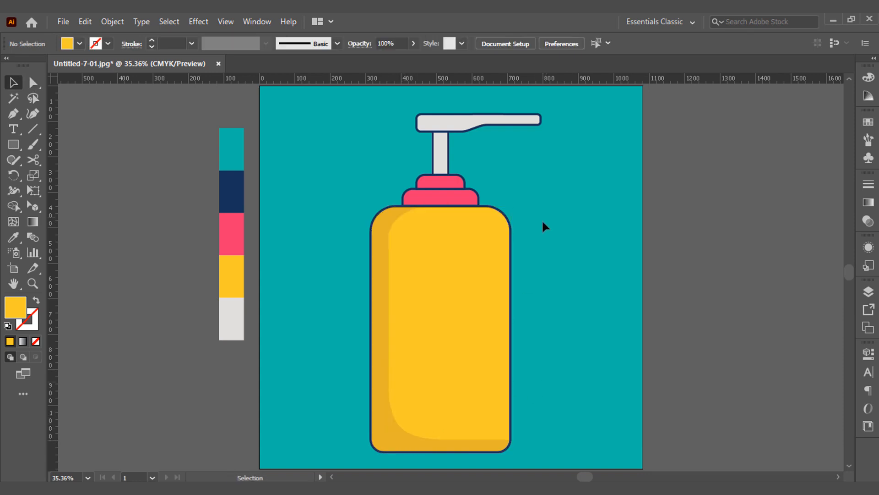
Step: Draw a vertical navy line about 30 px long beside the pink collar, using the outline's stroke
{"action": "scroll", "coordinate": [435, 179], "scroll_direction": "up", "scroll_amount": 3}
{"action": "key", "text": "p"}
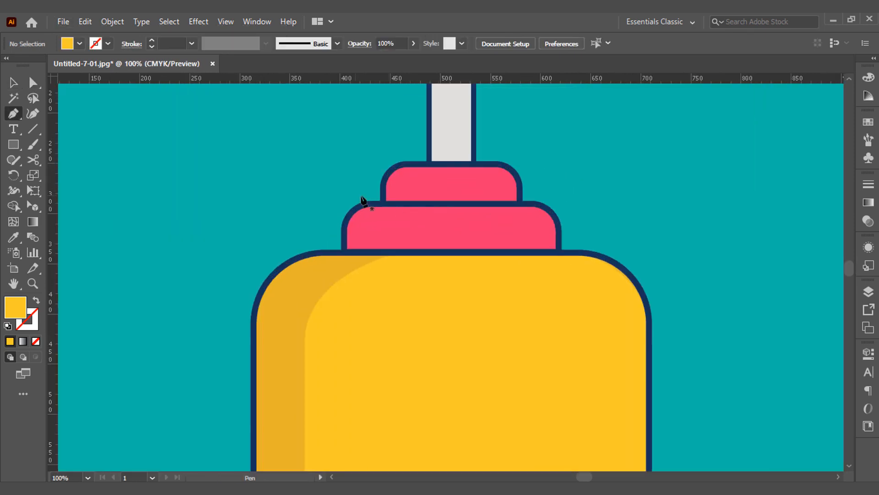
{"action": "left_click", "coordinate": [259, 293], "text": "ctrl"}
{"action": "left_click", "coordinate": [208, 255], "text": "ctrl"}
{"action": "left_click", "coordinate": [316, 178]}
{"action": "left_click", "coordinate": [315, 207]}
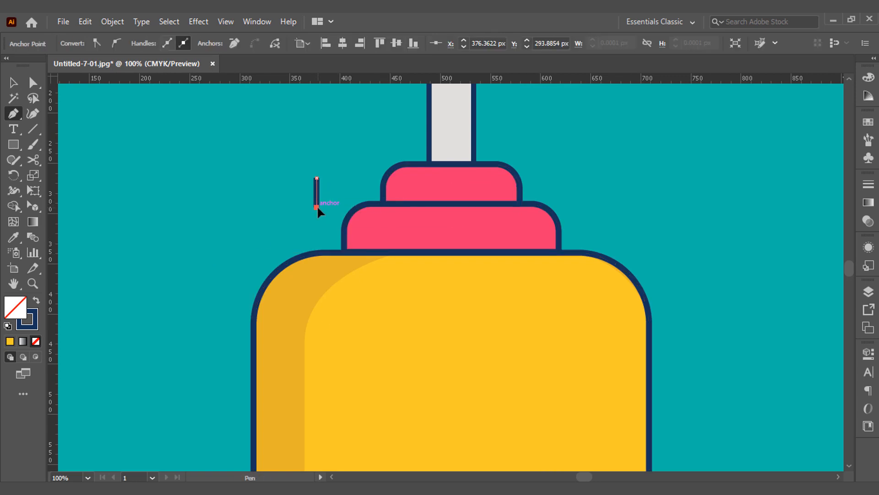
Step: Give the short line round caps and a 4 pt stroke, and place it near the lower collar piece's left end
{"action": "key", "text": "v"}
{"action": "left_click", "coordinate": [293, 179]}
{"action": "left_click", "coordinate": [317, 190]}
{"action": "left_click", "coordinate": [132, 43]}
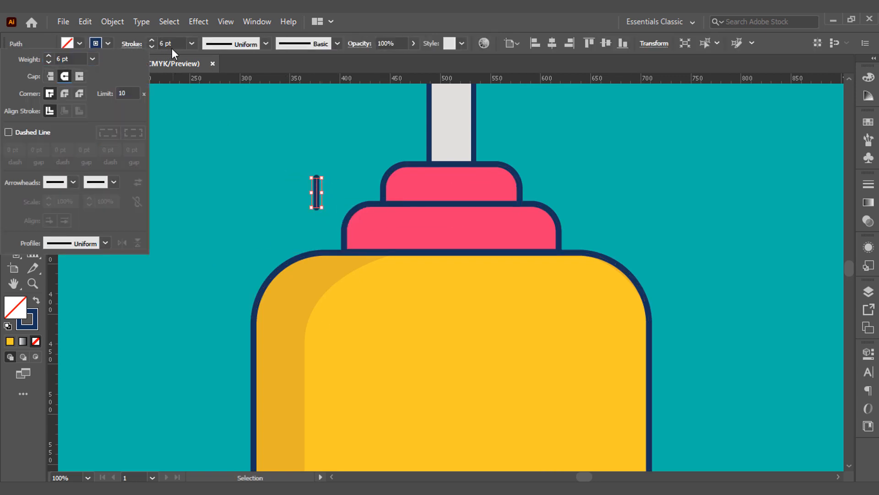
{"action": "type", "text": "4"}
{"action": "key", "text": "Return"}
{"action": "left_click_drag", "start_coordinate": [316, 193], "coordinate": [365, 233]}
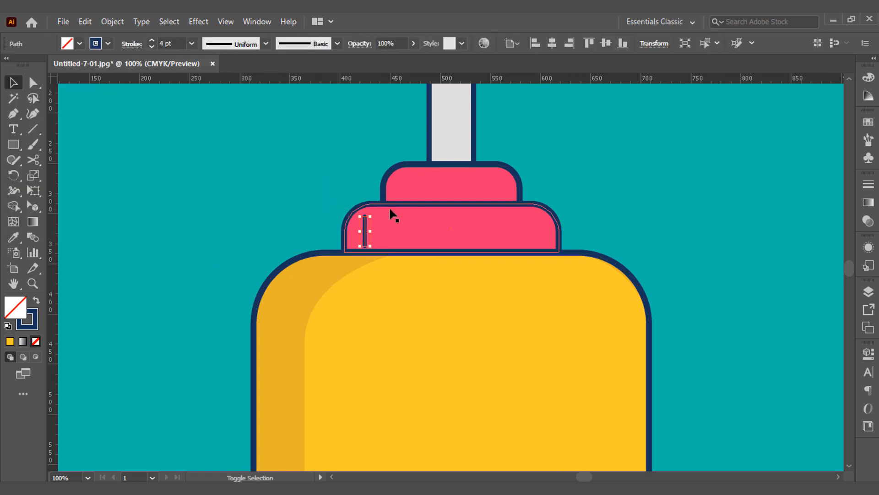
Step: Duplicate the short line in a horizontal row across the full width of the lower collar piece
{"action": "left_click", "coordinate": [391, 208], "text": "shift"}
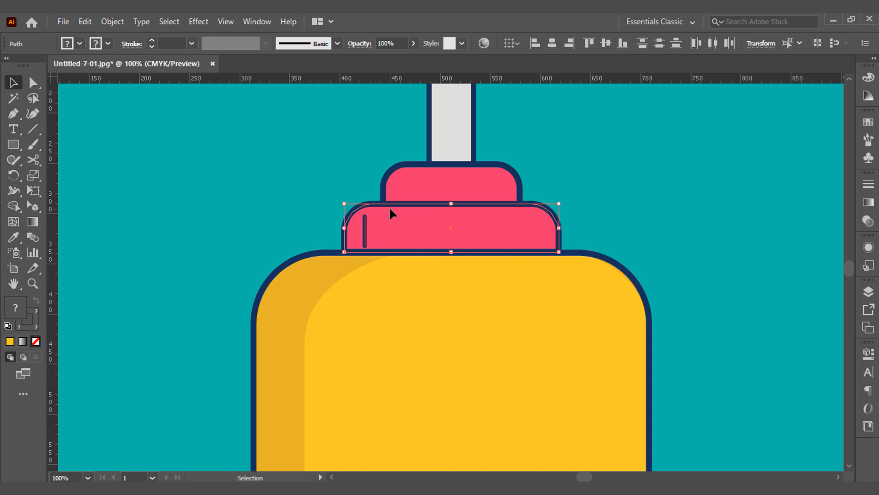
{"action": "left_click", "coordinate": [372, 143]}
{"action": "left_click", "coordinate": [365, 229]}
{"action": "left_click_drag", "start_coordinate": [365, 229], "coordinate": [538, 231]}
{"action": "left_click", "coordinate": [365, 232]}
{"action": "left_click_drag", "start_coordinate": [365, 232], "coordinate": [545, 229]}
{"action": "key", "text": "ctrl+d"}
{"action": "key", "text": "ctrl+d"}
Step: Distribute all the rib lines evenly across the lower collar piece and group them
{"action": "left_click", "coordinate": [538, 236], "text": "shift"}
{"action": "left_click", "coordinate": [353, 212], "text": "shift"}
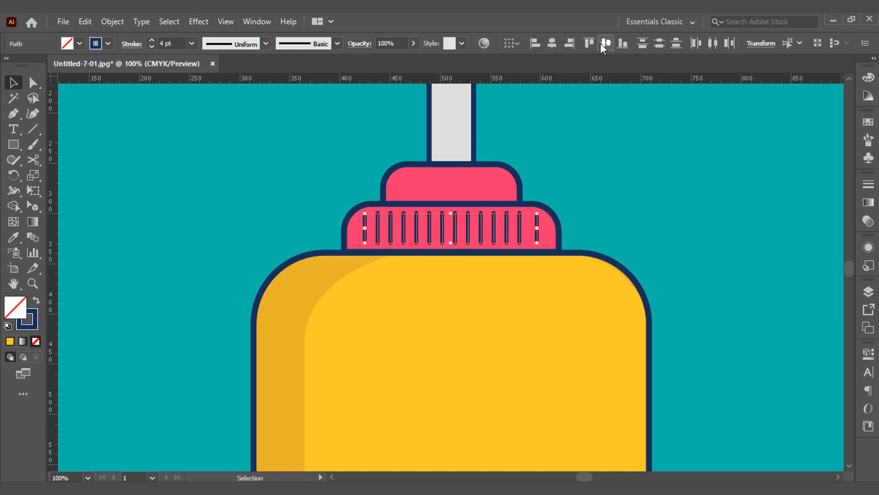
{"action": "left_click", "coordinate": [709, 44]}
{"action": "right_click", "coordinate": [528, 225]}
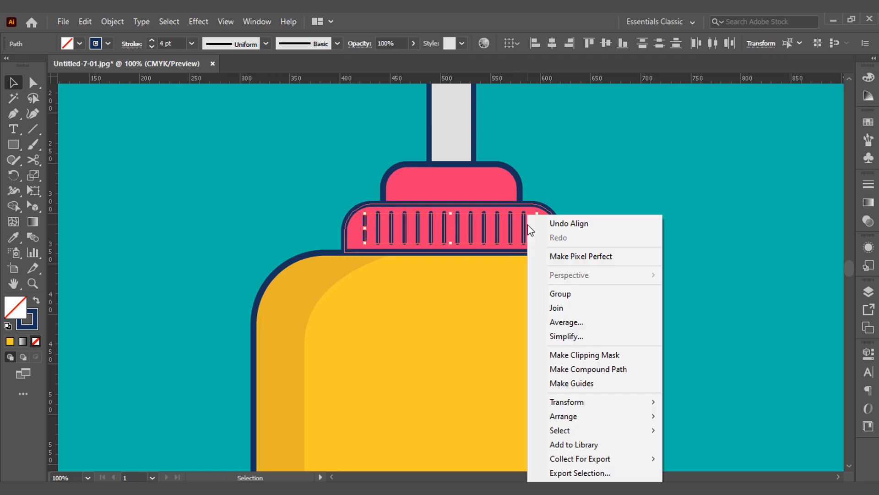
{"action": "left_click", "coordinate": [575, 291]}
Step: Centre the rib group on the lower collar piece
{"action": "left_click", "coordinate": [558, 232]}
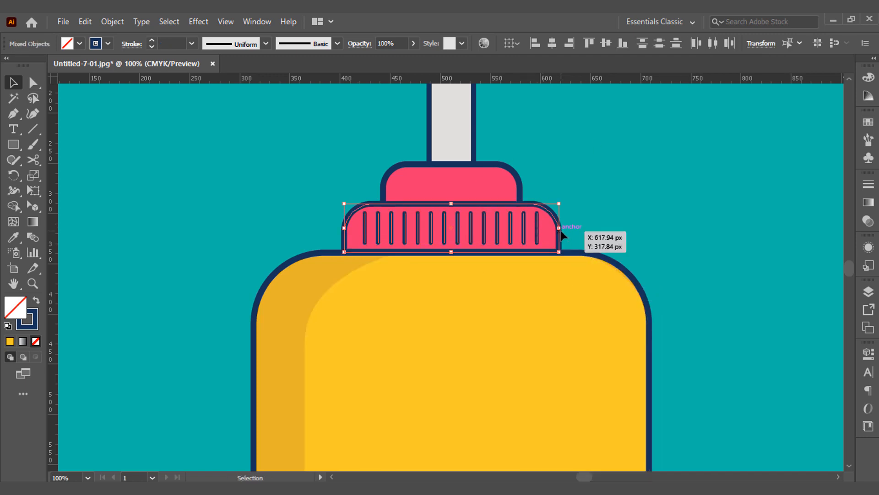
{"action": "left_click", "coordinate": [536, 232], "text": "shift"}
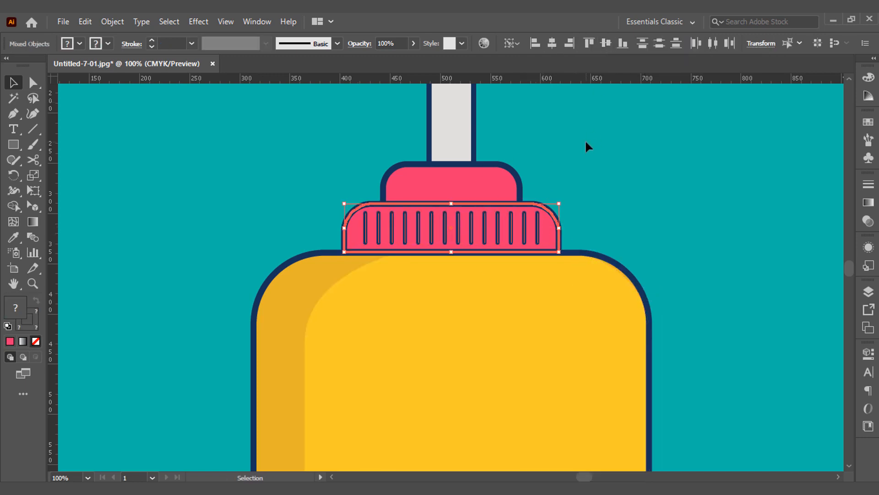
{"action": "left_click", "coordinate": [587, 145]}
Step: Scale the rib group proportionally to a height of 29 px, and with proportions unlinked reduce its height slightly more
{"action": "left_click", "coordinate": [538, 229]}
{"action": "left_click", "coordinate": [653, 43]}
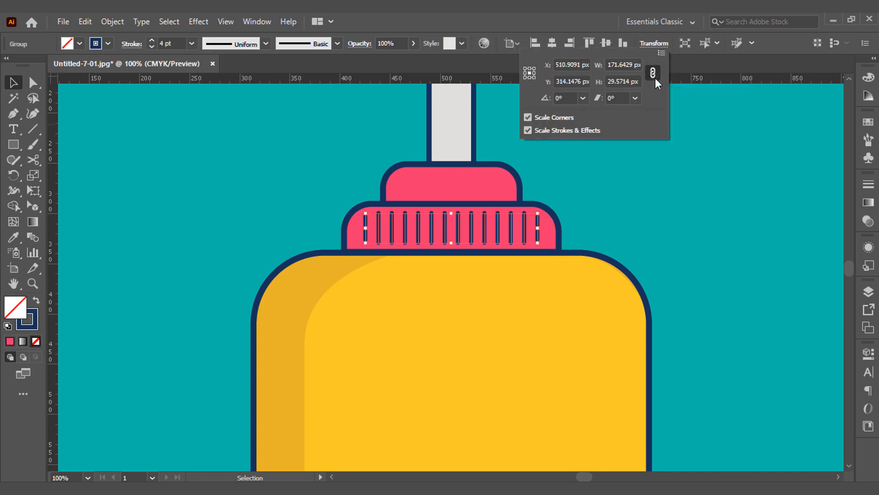
{"action": "left_click", "coordinate": [623, 81]}
{"action": "type", "text": "29"}
{"action": "key", "text": "Return"}
{"action": "left_click", "coordinate": [653, 72]}
{"action": "left_click", "coordinate": [631, 81]}
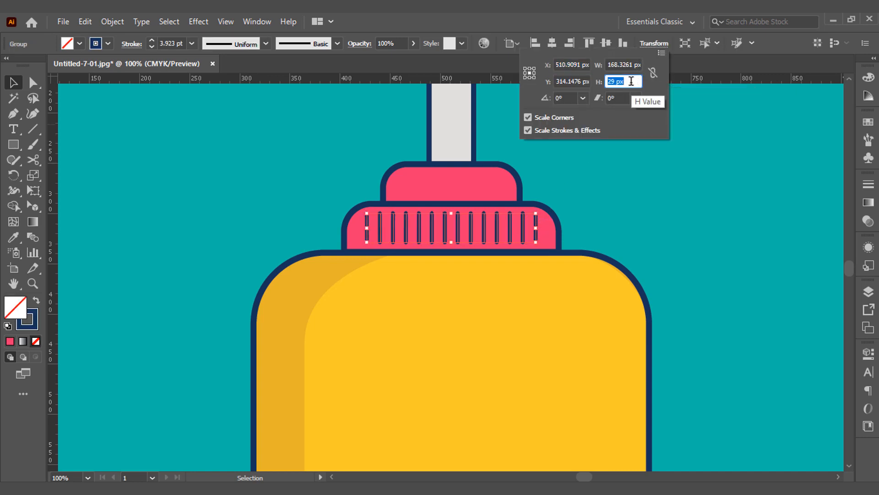
{"action": "key", "text": "Down"}
{"action": "left_click", "coordinate": [652, 149]}
Step: Draw a rectangular label band across the bottle body with a navy outline and the palette's pink fill
{"action": "key", "text": "ctrl+0"}
{"action": "key", "text": "m"}
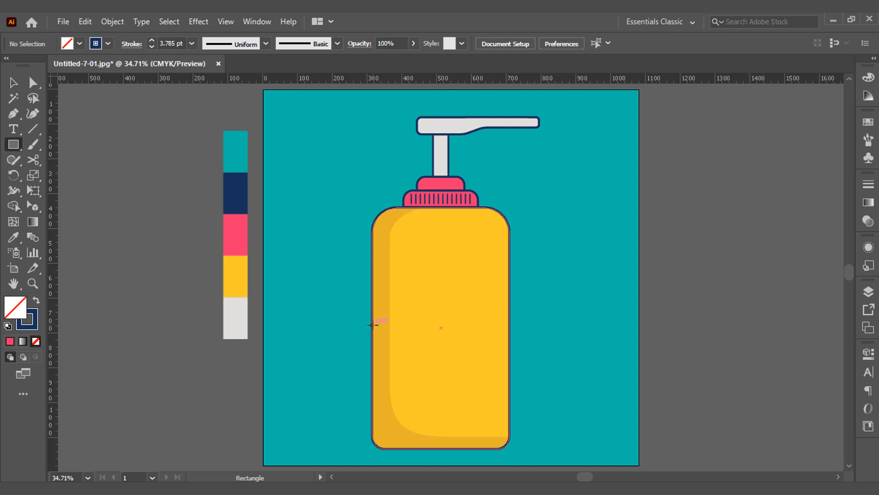
{"action": "left_click_drag", "start_coordinate": [373, 310], "coordinate": [509, 365]}
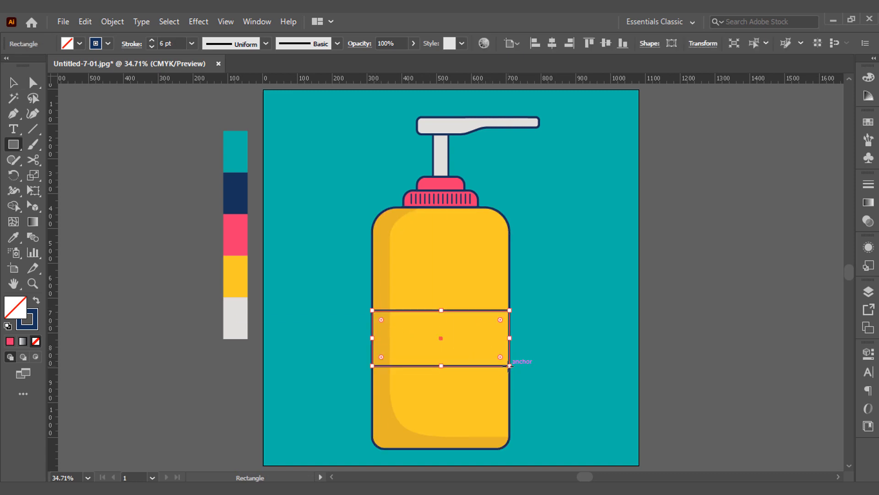
{"action": "key", "text": "i"}
{"action": "left_click", "coordinate": [236, 192]}
{"action": "left_click", "coordinate": [240, 234]}
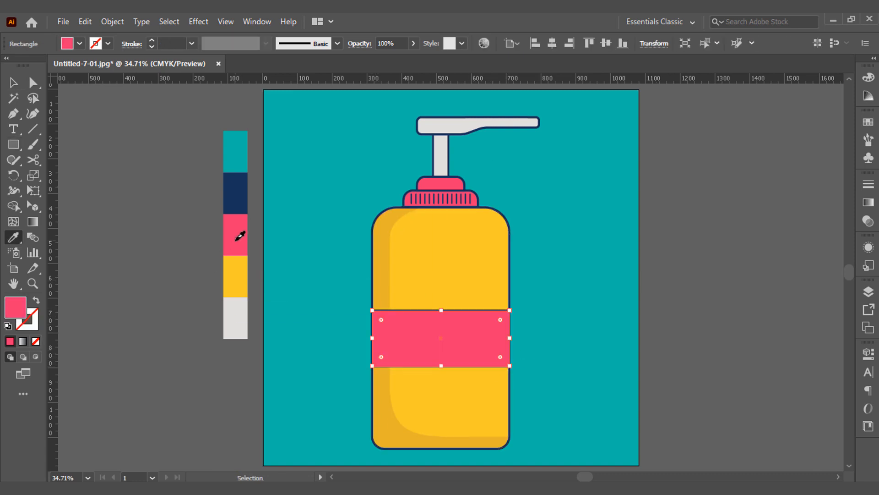
{"action": "key", "text": "v"}
{"action": "left_click", "coordinate": [548, 288]}
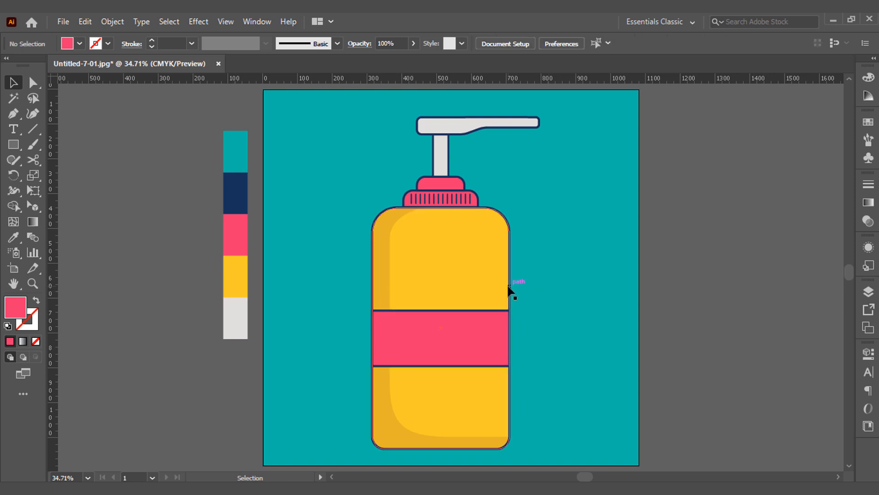
Step: Duplicate the bottle body's navy outline and offset the copy to the right of the bottle
{"action": "key", "text": "ctrl+0"}
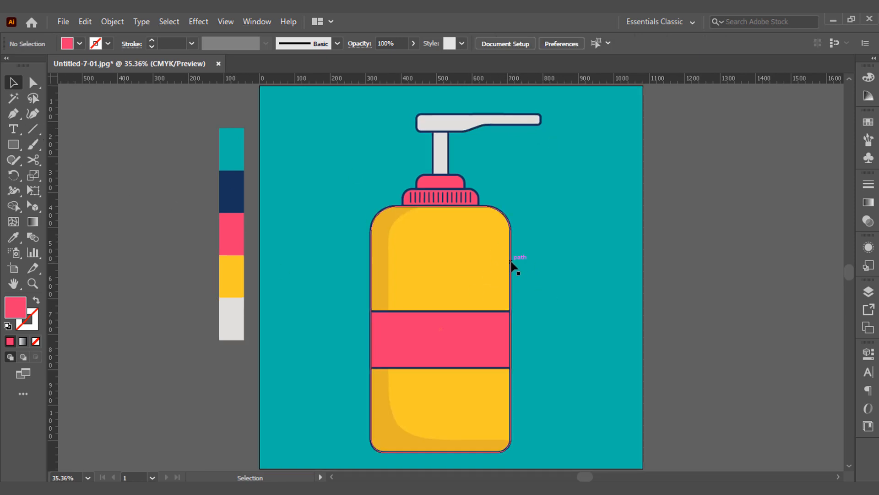
{"action": "left_click", "coordinate": [512, 265]}
{"action": "left_click_drag", "start_coordinate": [513, 266], "coordinate": [536, 266]}
{"action": "key", "text": "ctrl+equal"}
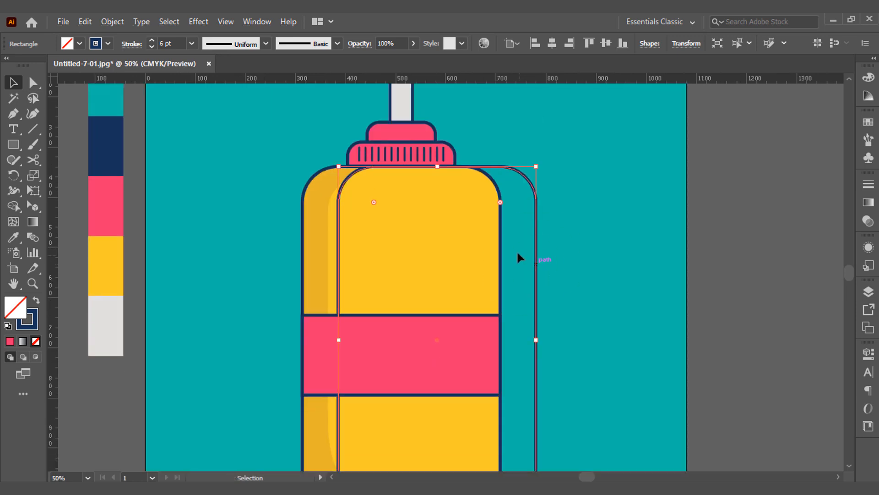
Step: Cut the copied outline with Scissors at its upper-right curve and at several points along its right side
{"action": "key", "text": "c"}
{"action": "left_click", "coordinate": [534, 246]}
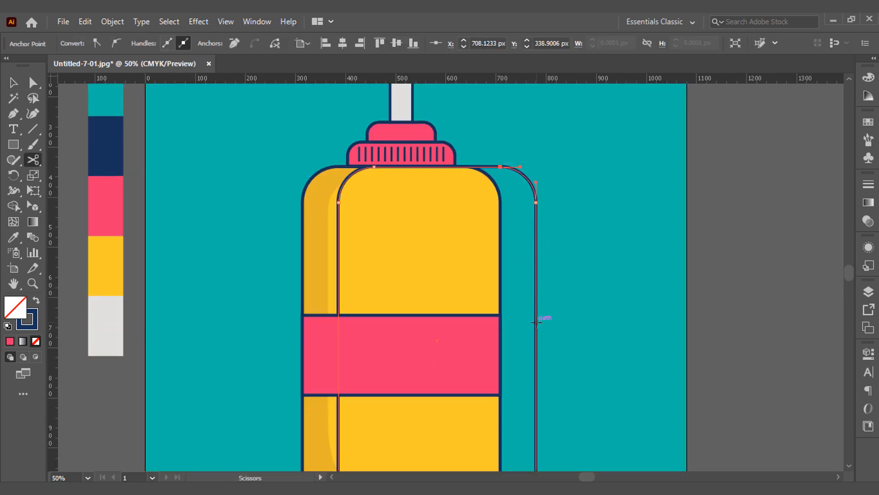
{"action": "left_click", "coordinate": [535, 394]}
{"action": "scroll", "coordinate": [538, 375], "scroll_direction": "down", "scroll_amount": 1}
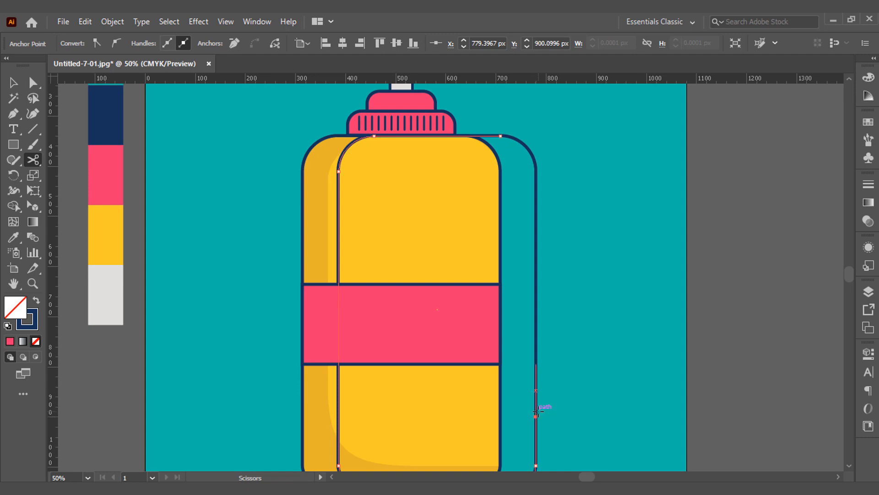
{"action": "scroll", "coordinate": [536, 412], "scroll_direction": "down", "scroll_amount": 1}
Step: Delete the large left and lower portion of the cut outline, keeping the curved line beside the bottle
{"action": "key", "text": "v"}
{"action": "left_click", "coordinate": [541, 399]}
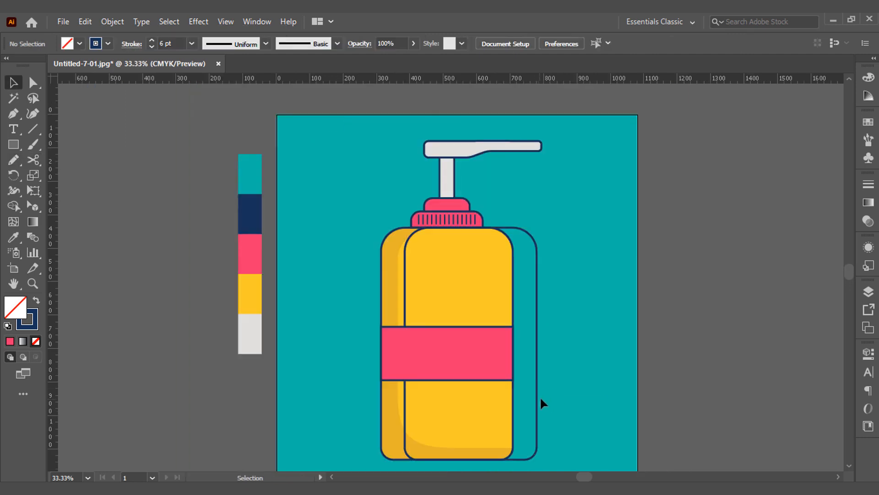
{"action": "left_click", "coordinate": [539, 397]}
{"action": "key", "text": "Delete"}
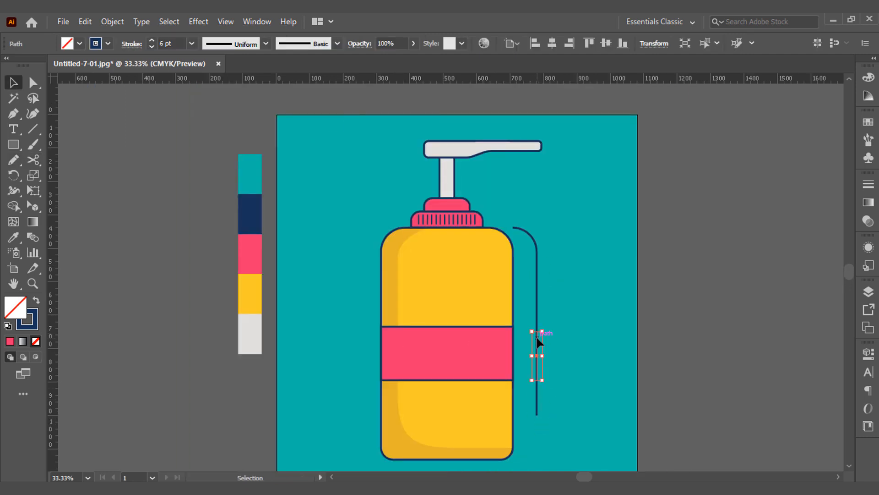
Step: Place the two cut outline segments inside the bottle's right edge, shortening the curved one so it ends above the label band
{"action": "left_click_drag", "start_coordinate": [534, 394], "coordinate": [497, 405]}
{"action": "key", "text": "a"}
{"action": "left_click_drag", "start_coordinate": [499, 341], "coordinate": [499, 316]}
{"action": "key", "text": "ctrl"}
{"action": "left_click", "coordinate": [501, 403], "text": "shift"}
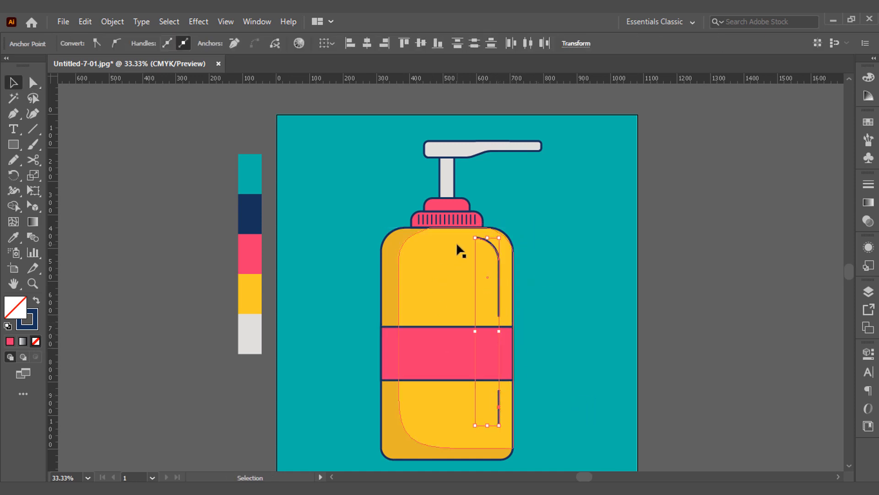
Step: Recolour the strokes of both highlight lines to pale cream f7e8bf, derived from the bottle's yellow
{"action": "left_click", "coordinate": [37, 323]}
{"action": "key", "text": "i"}
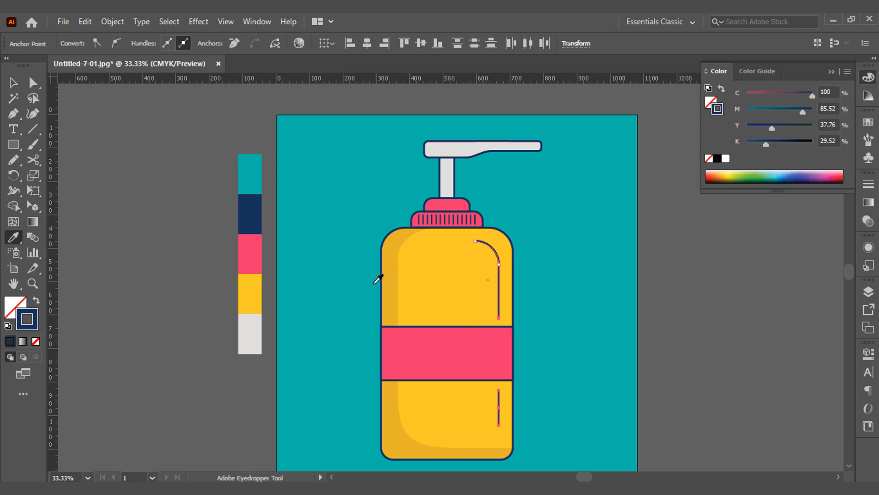
{"action": "left_click", "coordinate": [438, 289], "text": "shift"}
{"action": "double_click", "coordinate": [36, 324]}
{"action": "left_click", "coordinate": [260, 116]}
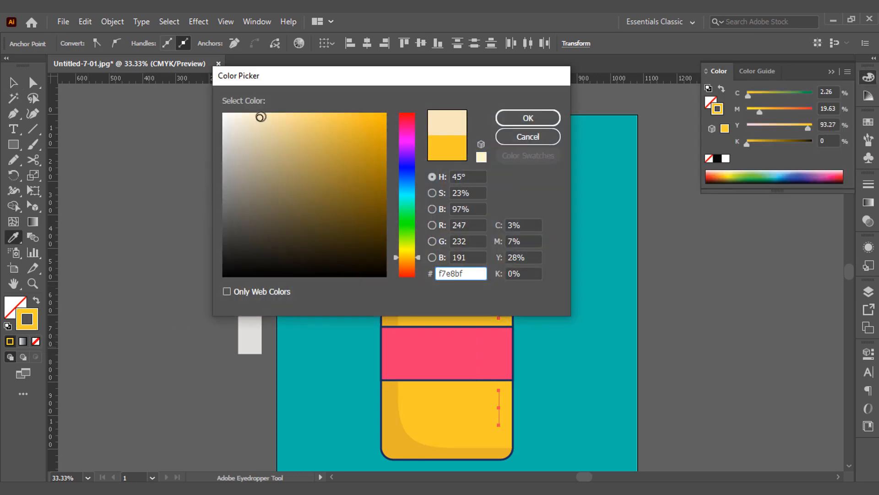
{"action": "left_click", "coordinate": [540, 119]}
{"action": "left_click", "coordinate": [832, 72]}
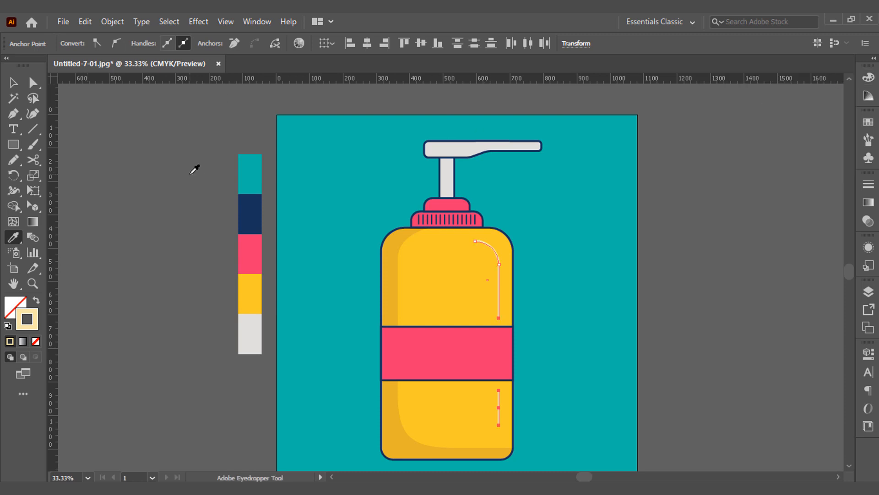
Step: Give both highlight lines a 21 pt stroke with round caps and round corners
{"action": "key", "text": "v"}
{"action": "left_click", "coordinate": [578, 316]}
{"action": "left_click", "coordinate": [500, 288]}
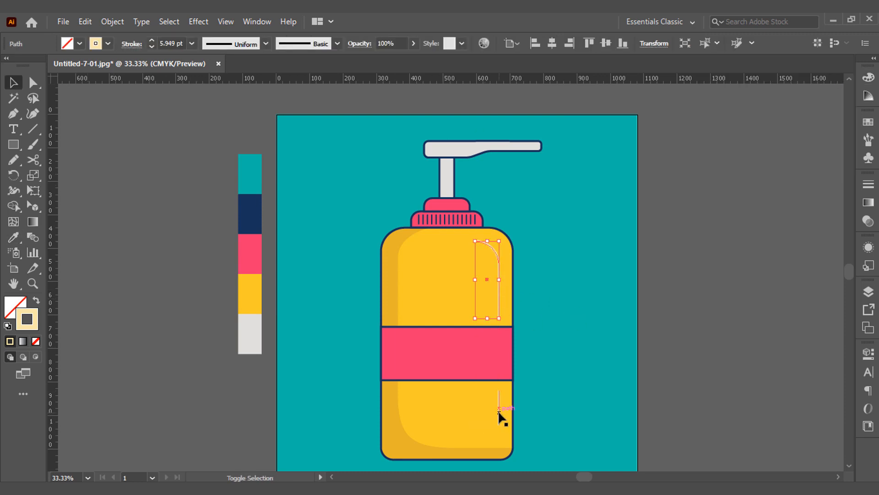
{"action": "left_click", "coordinate": [153, 40]}
{"action": "left_click", "coordinate": [131, 44]}
{"action": "left_click", "coordinate": [65, 76]}
{"action": "left_click", "coordinate": [66, 92]}
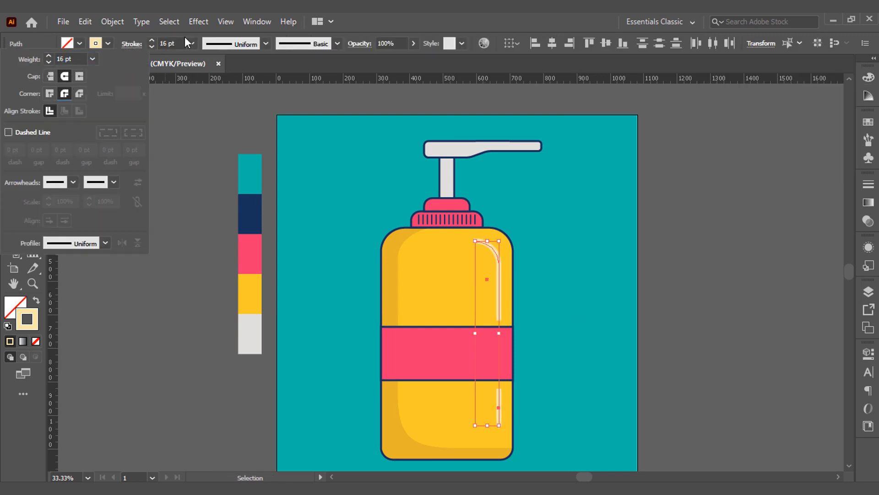
{"action": "left_click", "coordinate": [152, 41]}
{"action": "left_click", "coordinate": [151, 41]}
{"action": "left_click", "coordinate": [152, 40]}
{"action": "left_click", "coordinate": [152, 41]}
{"action": "left_click", "coordinate": [161, 229]}
{"action": "scroll", "coordinate": [559, 202], "scroll_direction": "up", "scroll_amount": 2}
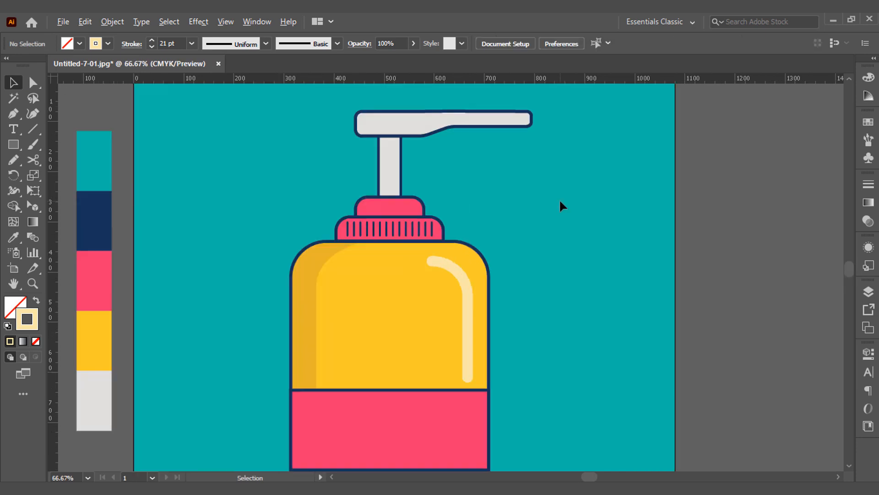
Step: Draw a cream square beside the pump, rotate it into a diamond, stretch its top point upward and round the other corners into a droplet
{"action": "key", "text": "m"}
{"action": "mouse_move", "coordinate": [537, 181]}
{"action": "left_mouse_down"}
{"action": "mouse_move", "coordinate": [617, 261]}
{"action": "mouse_move", "coordinate": [576, 275]}
{"action": "left_mouse_up"}
{"action": "key", "text": "v"}
{"action": "left_click_drag", "start_coordinate": [557, 224], "coordinate": [551, 253]}
{"action": "key", "text": "a"}
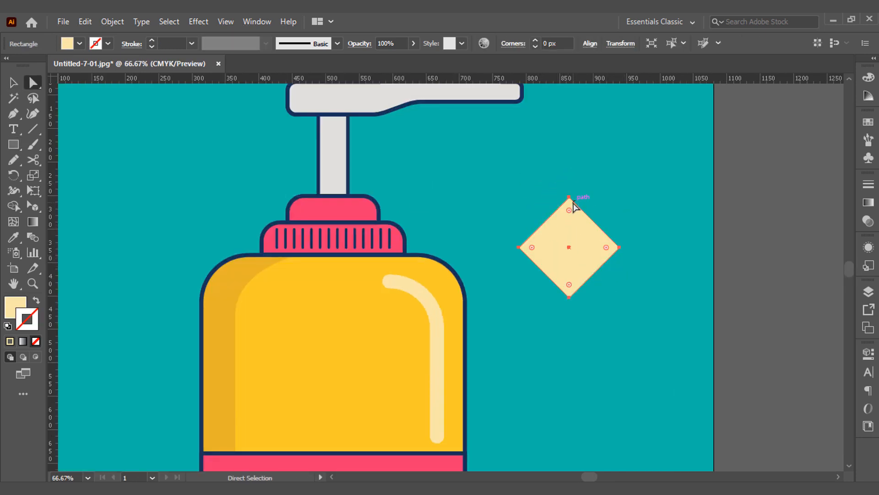
{"action": "left_click_drag", "start_coordinate": [570, 197], "coordinate": [569, 150]}
{"action": "left_click_drag", "start_coordinate": [501, 223], "coordinate": [655, 314]}
{"action": "left_click_drag", "start_coordinate": [532, 246], "coordinate": [586, 214]}
Step: Fill the droplet with the darker yellow of the bottle's shaded side
{"action": "key", "text": "i"}
{"action": "left_click", "coordinate": [222, 316]}
{"action": "key", "text": "v"}
{"action": "double_click", "coordinate": [586, 261]}
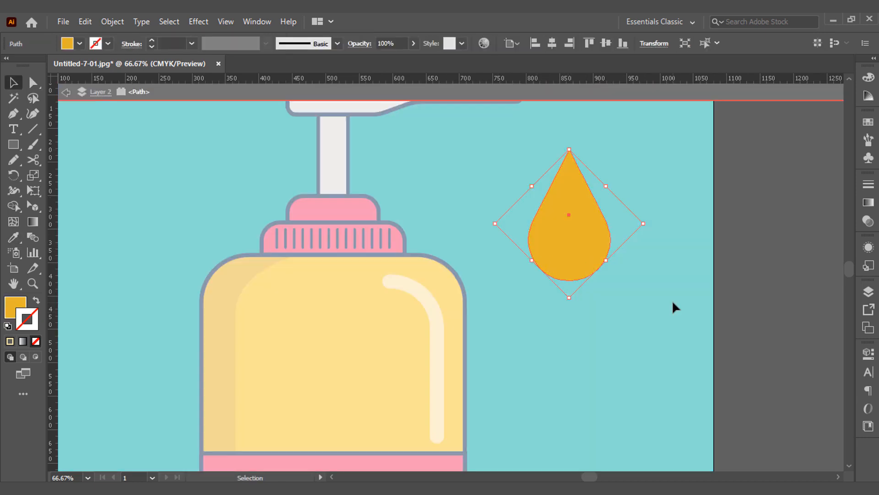
{"action": "double_click", "coordinate": [672, 300]}
Step: Duplicate the droplet up and to the right, trim the copy to the overlap with Shape Builder, and fill it with the bottle's main yellow
{"action": "left_click_drag", "start_coordinate": [578, 249], "coordinate": [593, 235]}
{"action": "left_click", "coordinate": [559, 257], "text": "shift"}
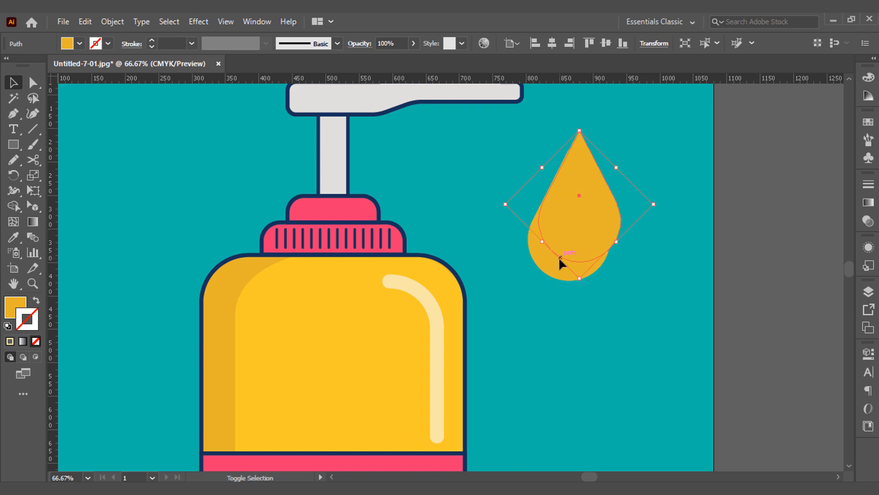
{"action": "key", "text": "shift+m"}
{"action": "left_click", "coordinate": [615, 220], "text": "alt"}
{"action": "key", "text": "v"}
{"action": "key", "text": "shift+m"}
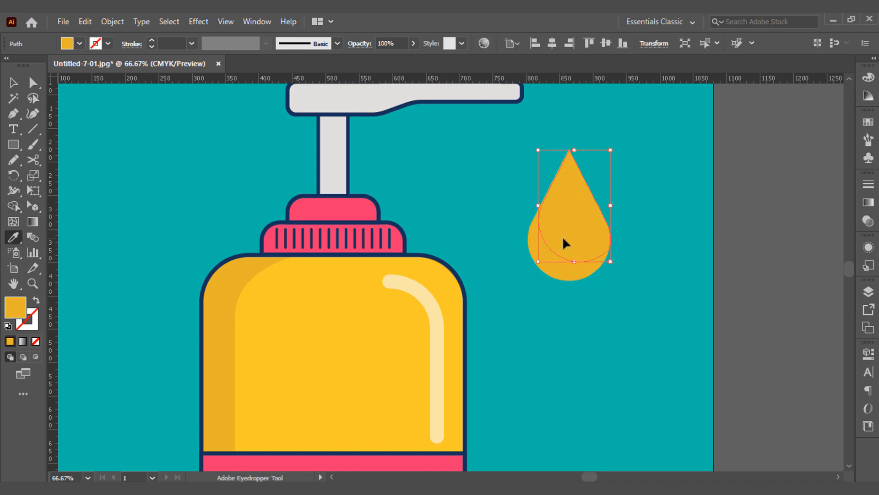
{"action": "left_click", "coordinate": [562, 236]}
{"action": "left_click", "coordinate": [575, 349]}
Step: Add a small tilted ellipse highlight inside the droplet, filled with the cream of the bottle's highlight
{"action": "key", "text": "l"}
{"action": "mouse_move", "coordinate": [569, 209]}
{"action": "left_mouse_down"}
{"action": "mouse_move", "coordinate": [585, 240]}
{"action": "mouse_move", "coordinate": [596, 234]}
{"action": "left_mouse_up"}
{"action": "key", "text": "i"}
{"action": "left_click", "coordinate": [442, 314]}
{"action": "key", "text": "v"}
{"action": "scroll", "coordinate": [586, 240], "scroll_direction": "up", "scroll_amount": 1}
Step: Outline the droplet with an unfilled navy path sampled from the bottle's outline, with a 5 pt stroke
{"action": "left_click", "coordinate": [525, 272]}
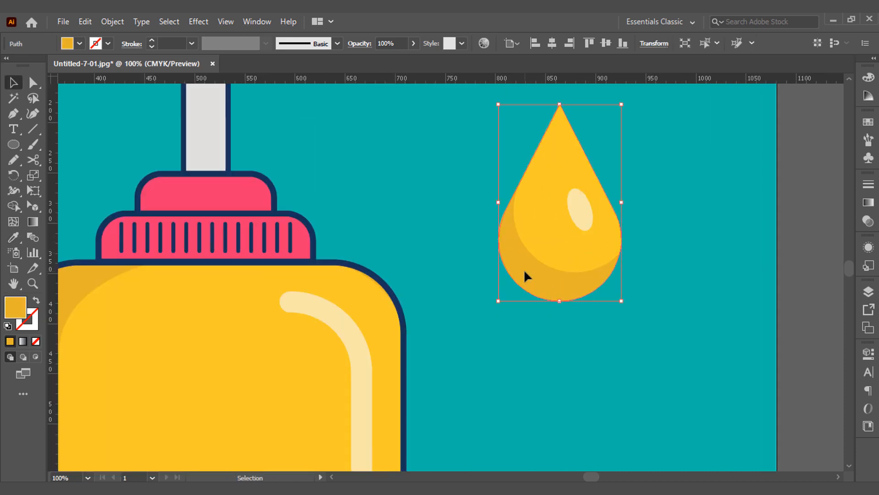
{"action": "key", "text": "shift+x"}
{"action": "key", "text": "i"}
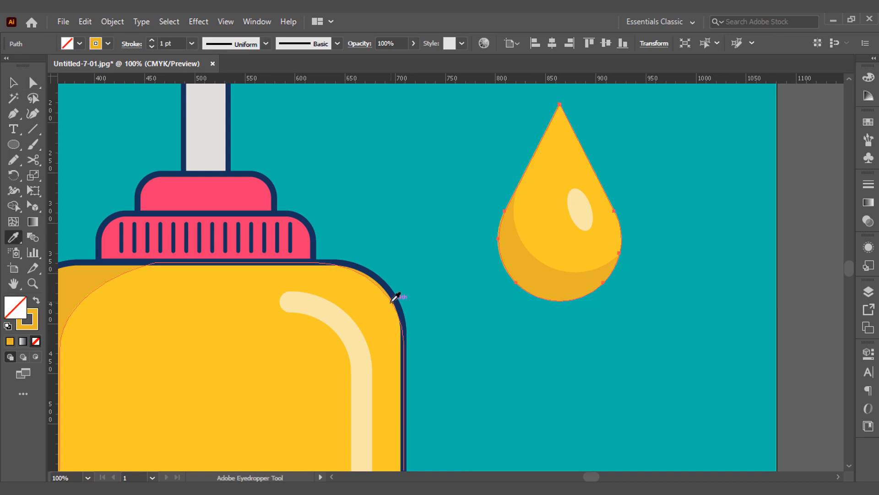
{"action": "key", "text": "x"}
{"action": "left_click", "coordinate": [399, 298]}
{"action": "key", "text": "ctrl"}
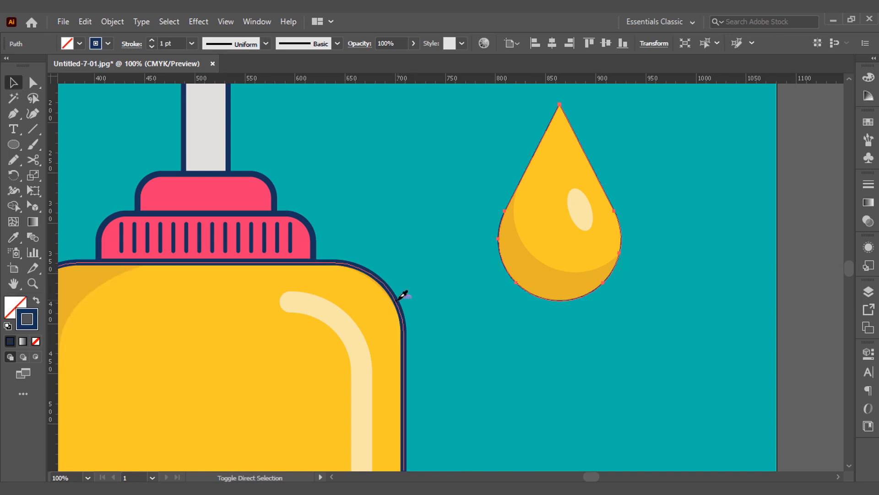
{"action": "left_click", "coordinate": [152, 40]}
{"action": "left_click", "coordinate": [152, 39]}
{"action": "left_click", "coordinate": [152, 40]}
{"action": "left_click", "coordinate": [152, 39]}
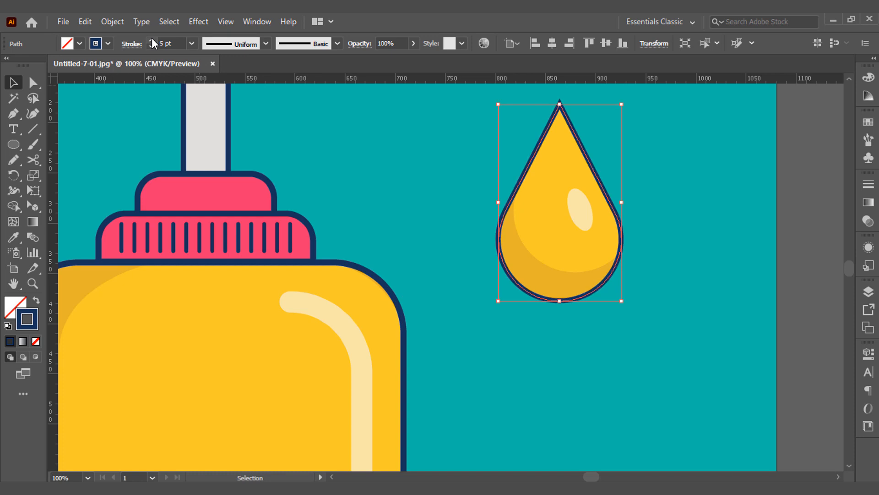
Step: Group the droplet parts, scale the group down and place it below the pump nozzle's tip
{"action": "right_click", "coordinate": [606, 228]}
{"action": "left_click", "coordinate": [637, 293]}
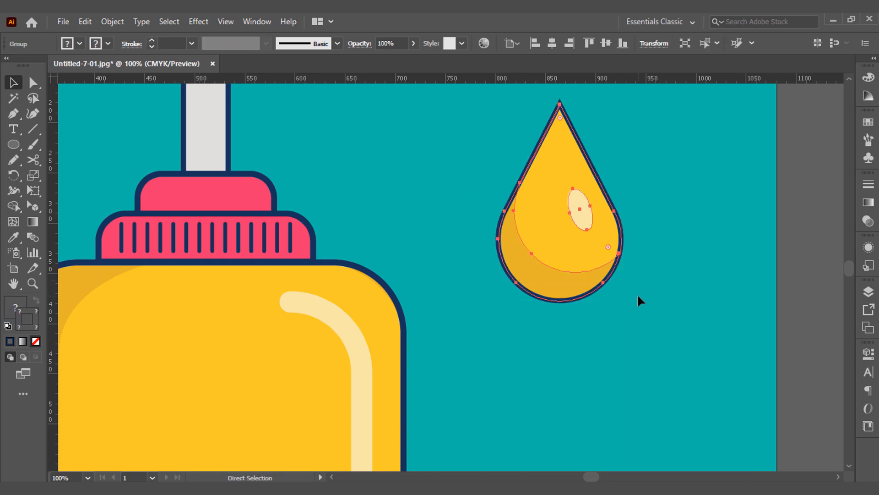
{"action": "key", "text": "ctrl+0"}
{"action": "left_click_drag", "start_coordinate": [581, 226], "coordinate": [556, 192]}
{"action": "left_click", "coordinate": [660, 271]}
Step: Add a text object to the right of the bottle and enlarge it to about 48.8 pt
{"action": "left_click", "coordinate": [14, 130]}
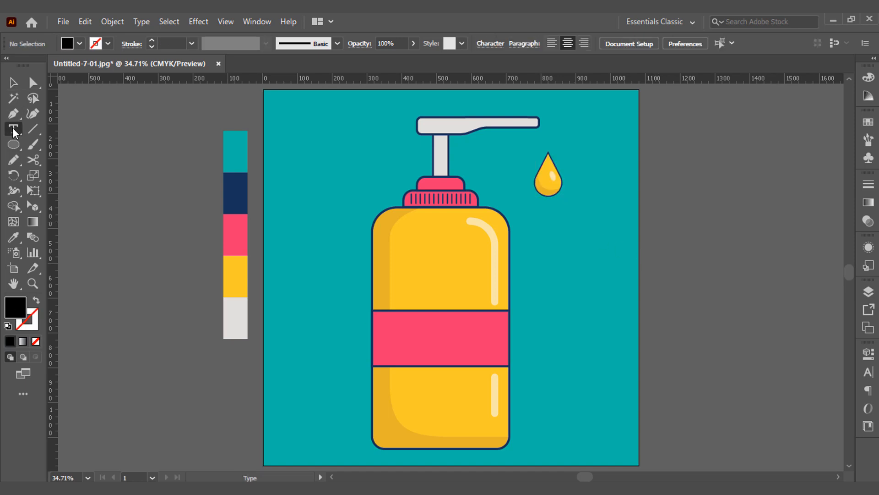
{"action": "left_click", "coordinate": [575, 263]}
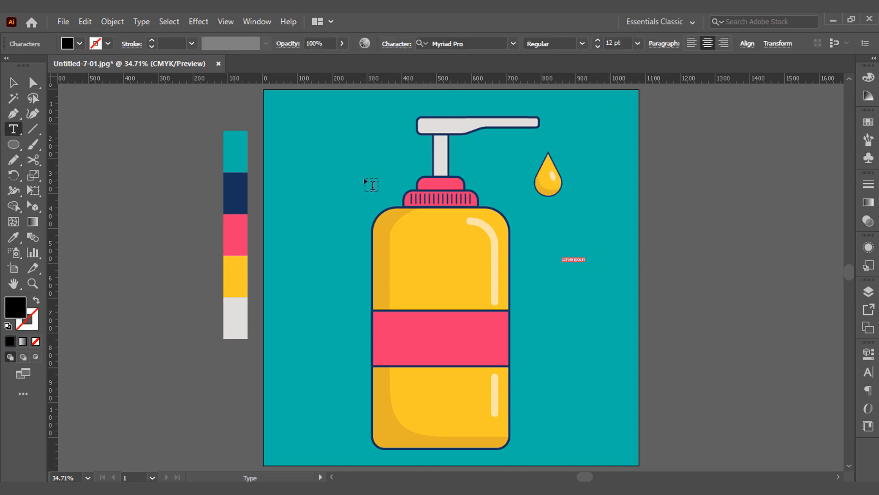
{"action": "left_click_drag", "start_coordinate": [586, 267], "coordinate": [651, 330]}
{"action": "left_click", "coordinate": [623, 283], "text": "ctrl"}
{"action": "left_click", "coordinate": [610, 267]}
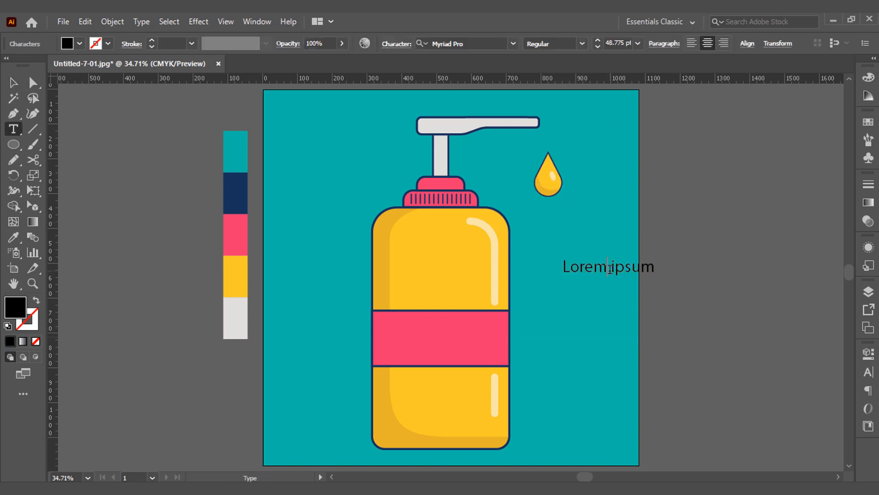
Step: Replace the placeholder text with "Hand Sanitizer" on two lines
{"action": "key", "text": "BackSpace"}
{"action": "key", "text": "BackSpace"}
{"action": "key", "text": "BackSpace"}
{"action": "key", "text": "BackSpace"}
{"action": "key", "text": "BackSpace"}
{"action": "key", "text": "BackSpace"}
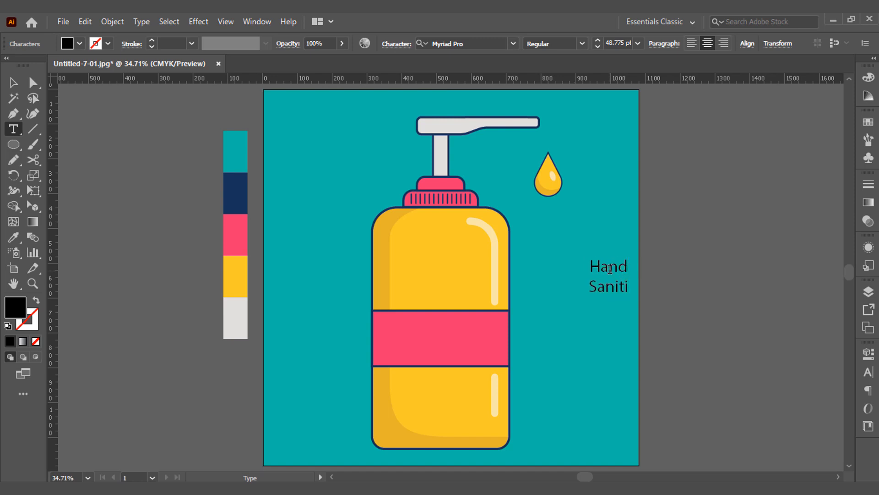
{"action": "key", "text": "Escape"}
{"action": "left_click", "coordinate": [610, 267]}
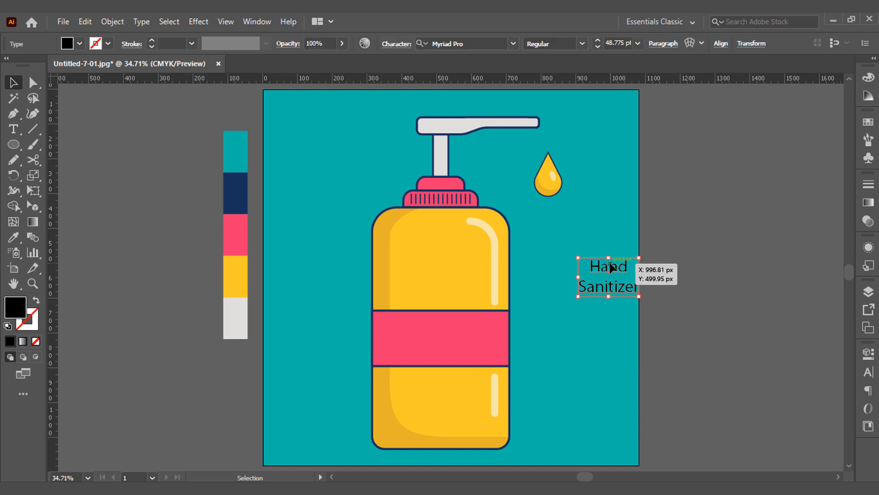
Step: Center-align the paragraph of the "Hand Sanitizer" text
{"action": "left_click", "coordinate": [869, 353]}
{"action": "left_click", "coordinate": [781, 425]}
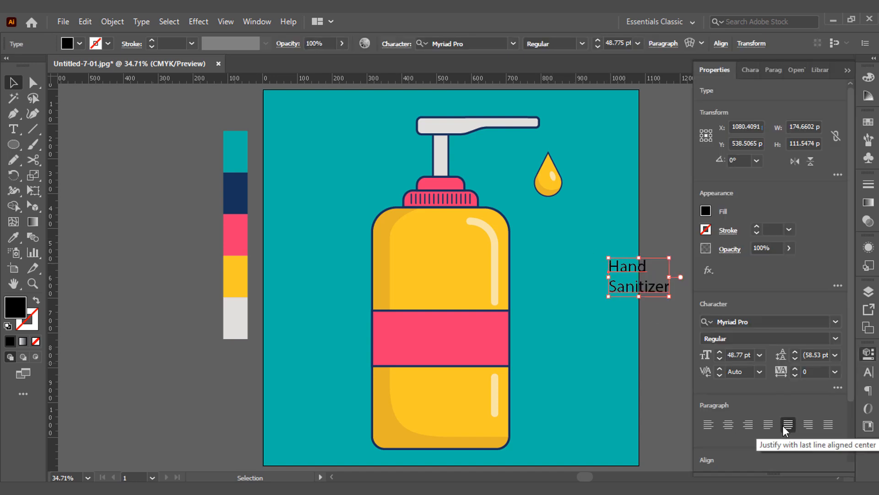
{"action": "left_click", "coordinate": [728, 425]}
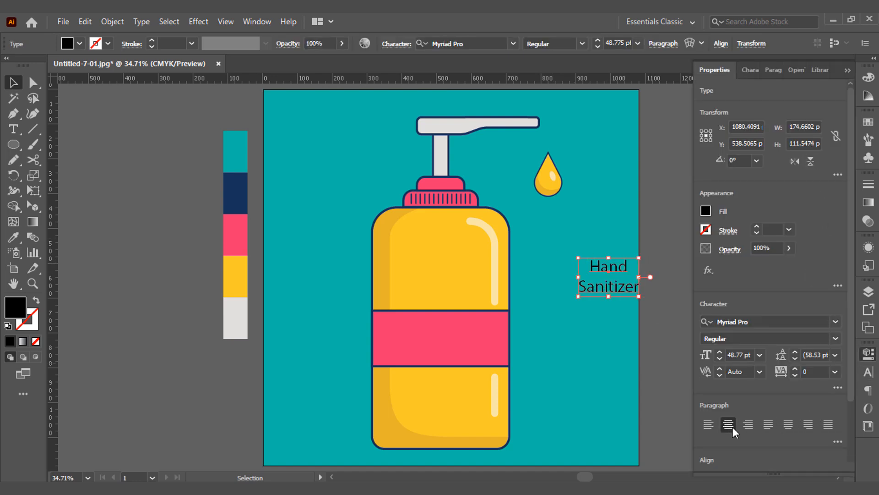
{"action": "left_click", "coordinate": [664, 316]}
Step: Move the "Hand Sanitizer" text onto the pink label band, enlarge it and fill it with the pump's light grey
{"action": "left_click_drag", "start_coordinate": [633, 267], "coordinate": [476, 363]}
{"action": "key", "text": "i"}
{"action": "left_click", "coordinate": [441, 161]}
{"action": "key", "text": "v"}
Step: Align the text to the center of the pink label band
{"action": "left_click", "coordinate": [495, 348], "text": "shift"}
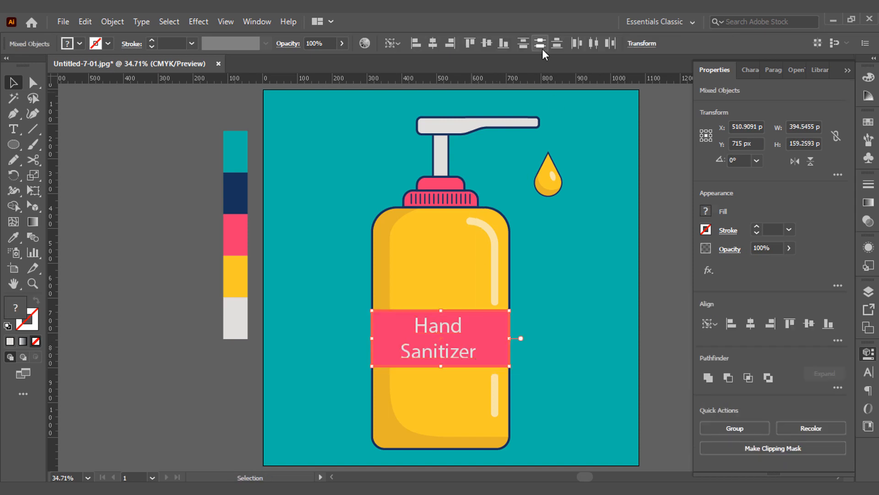
{"action": "left_click", "coordinate": [470, 44]}
{"action": "left_click", "coordinate": [512, 43]}
{"action": "left_click", "coordinate": [641, 289]}
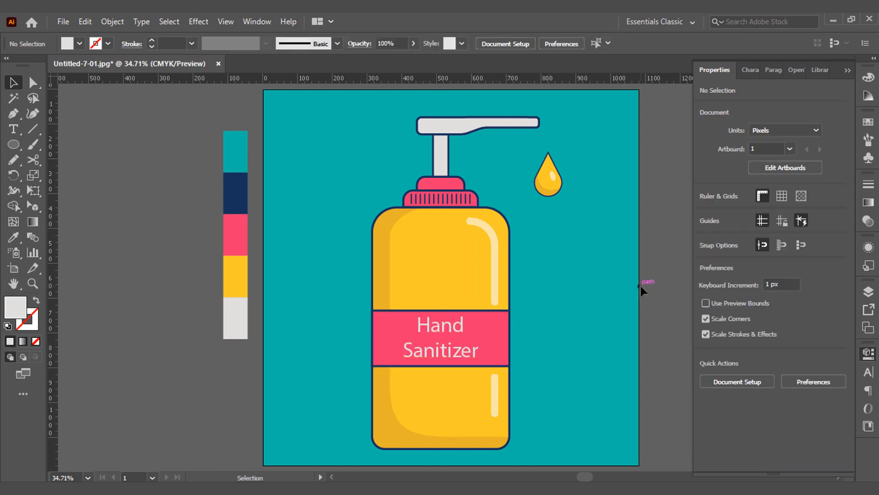
{"action": "left_click", "coordinate": [841, 70]}
Step: Draw several overlapping light grey ellipses in a cloud arrangement to the right of the bottle
{"action": "key", "text": "l"}
{"action": "mouse_move", "coordinate": [559, 339]}
{"action": "left_mouse_down"}
{"action": "mouse_move", "coordinate": [526, 359]}
{"action": "mouse_move", "coordinate": [521, 377]}
{"action": "mouse_move", "coordinate": [584, 373]}
{"action": "mouse_move", "coordinate": [576, 353]}
{"action": "mouse_move", "coordinate": [565, 358]}
{"action": "left_mouse_up"}
{"action": "left_click_drag", "start_coordinate": [566, 359], "coordinate": [602, 370]}
{"action": "mouse_move", "coordinate": [566, 321]}
{"action": "left_mouse_down"}
{"action": "mouse_move", "coordinate": [592, 342]}
{"action": "mouse_move", "coordinate": [576, 359]}
{"action": "mouse_move", "coordinate": [572, 348]}
{"action": "mouse_move", "coordinate": [566, 356]}
{"action": "left_mouse_up"}
Step: Merge the overlapping ellipses into a single cloud shape with Shape Builder
{"action": "key", "text": "v"}
{"action": "key", "text": "ctrl+a"}
{"action": "key", "text": "shift+m"}
{"action": "key", "text": "v"}
{"action": "scroll", "coordinate": [577, 346], "scroll_direction": "up", "scroll_amount": 6}
{"action": "left_click", "coordinate": [575, 346]}
{"action": "key", "text": "shift+m"}
{"action": "left_click_drag", "start_coordinate": [469, 336], "coordinate": [473, 340]}
{"action": "key", "text": "ctrl+0"}
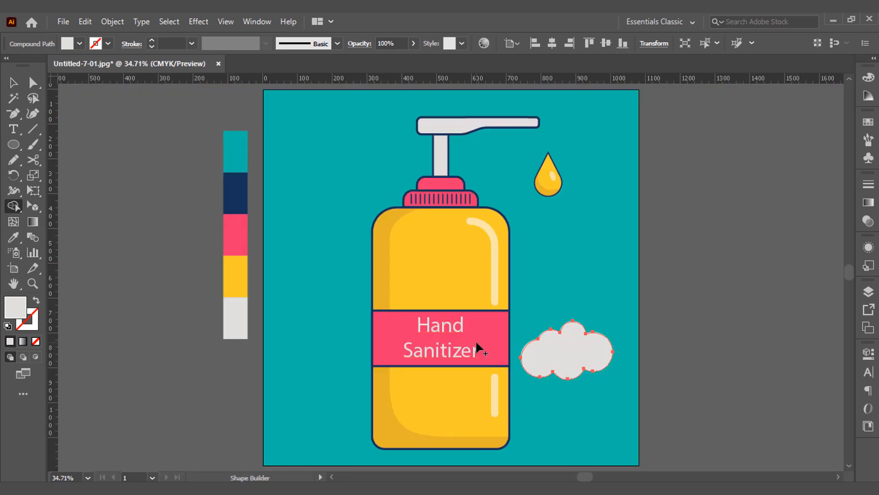
Step: Copy the cloud in place and turn the copy into an unfilled outline in the palette's navy
{"action": "key", "text": "v"}
{"action": "left_click", "coordinate": [476, 341]}
{"action": "left_click", "coordinate": [581, 334]}
{"action": "key", "text": "a"}
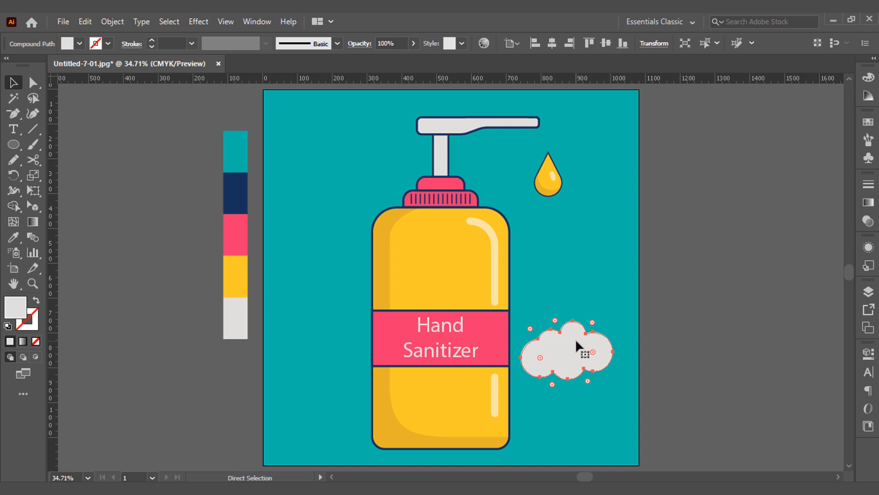
{"action": "key", "text": "ctrl+c"}
{"action": "key", "text": "ctrl+f"}
{"action": "key", "text": "shift+x"}
{"action": "key", "text": "i"}
{"action": "key", "text": "x"}
{"action": "left_click", "coordinate": [242, 200], "text": "shift"}
{"action": "key", "text": "v"}
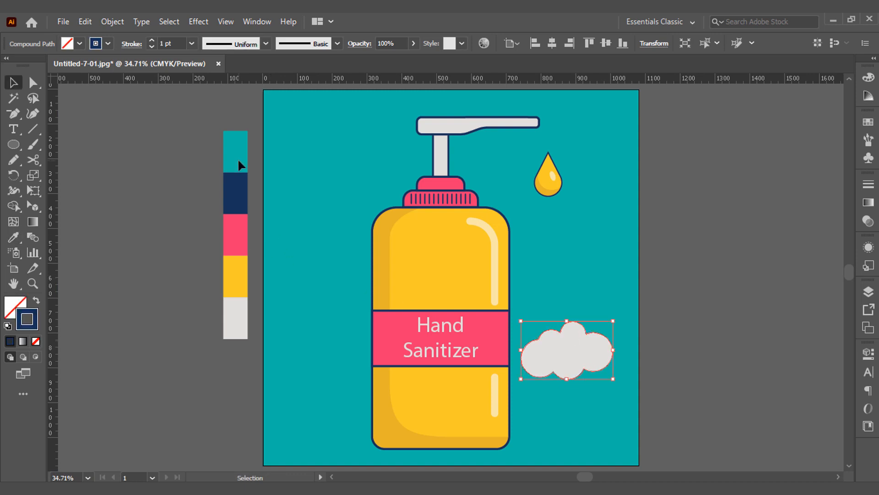
Step: Set the cloud outline's stroke to 4 pt and group it with the cloud's grey fill
{"action": "left_click", "coordinate": [150, 40]}
{"action": "left_click", "coordinate": [150, 40]}
{"action": "mouse_move", "coordinate": [630, 299]}
{"action": "left_mouse_down"}
{"action": "mouse_move", "coordinate": [575, 362]}
{"action": "mouse_move", "coordinate": [543, 380]}
{"action": "mouse_move", "coordinate": [549, 371]}
{"action": "mouse_move", "coordinate": [472, 393]}
{"action": "mouse_move", "coordinate": [374, 402]}
{"action": "left_mouse_up"}
{"action": "key", "text": "ctrl+g"}
Step: Arrange three clouds of different sizes around the bottle's base, one on the left and two overlapping on the right
{"action": "left_click", "coordinate": [349, 403]}
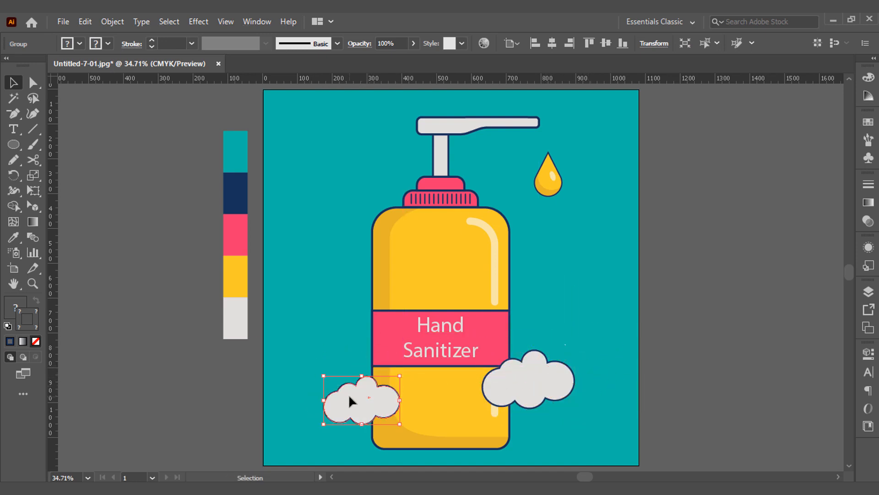
{"action": "left_click_drag", "start_coordinate": [552, 368], "coordinate": [593, 355]}
{"action": "left_click_drag", "start_coordinate": [615, 337], "coordinate": [595, 356]}
{"action": "left_click_drag", "start_coordinate": [569, 379], "coordinate": [576, 397]}
{"action": "left_click", "coordinate": [688, 357]}
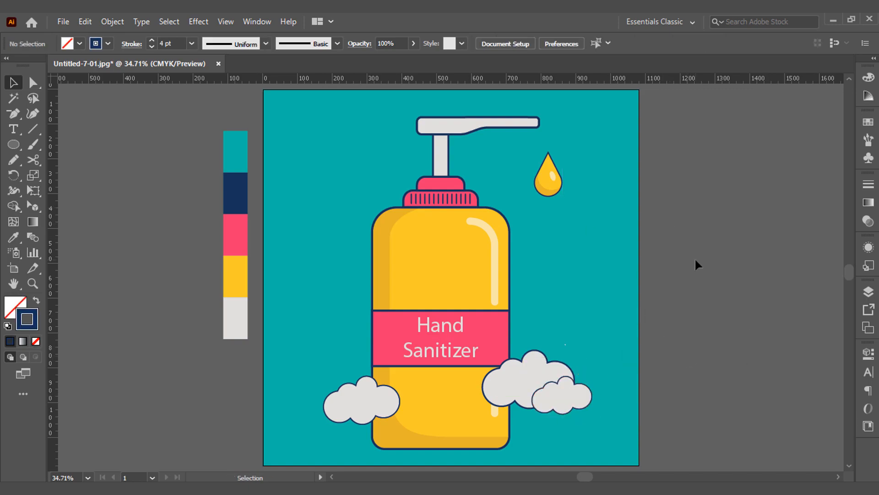